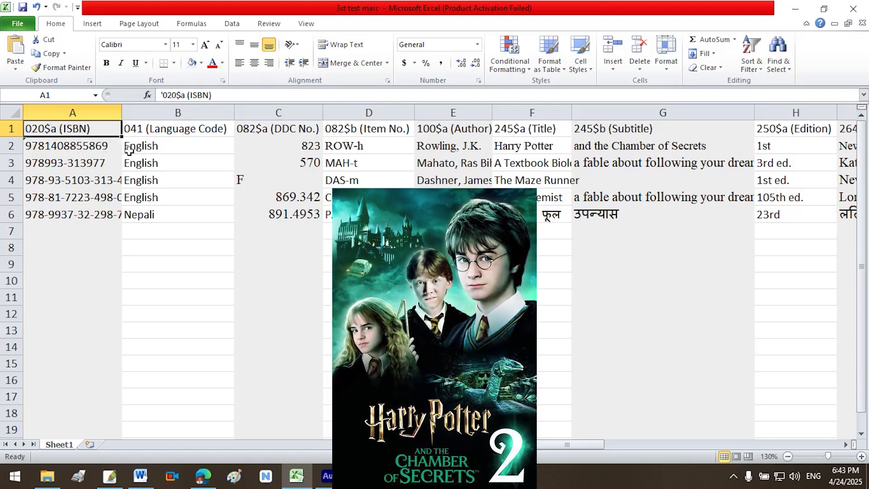
# Right-align the contents of the DDC No. column
pyautogui.click(279, 114)
pyautogui.click(269, 64)
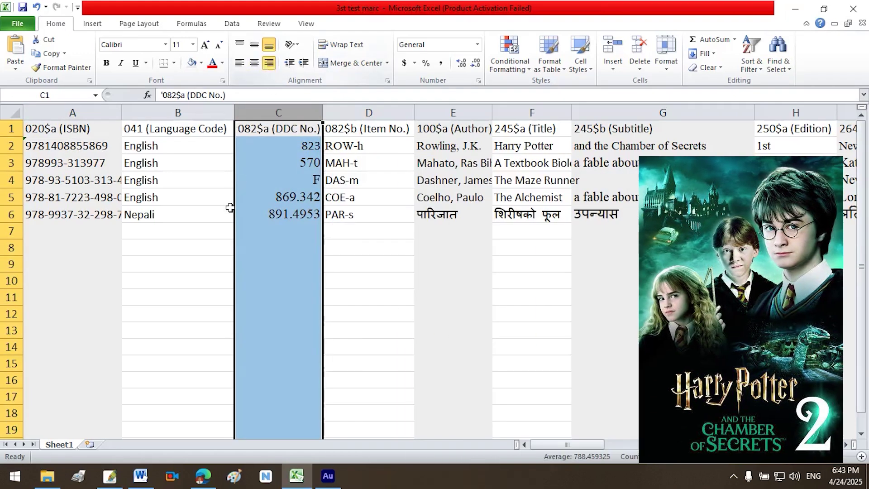
pyautogui.click(166, 242)
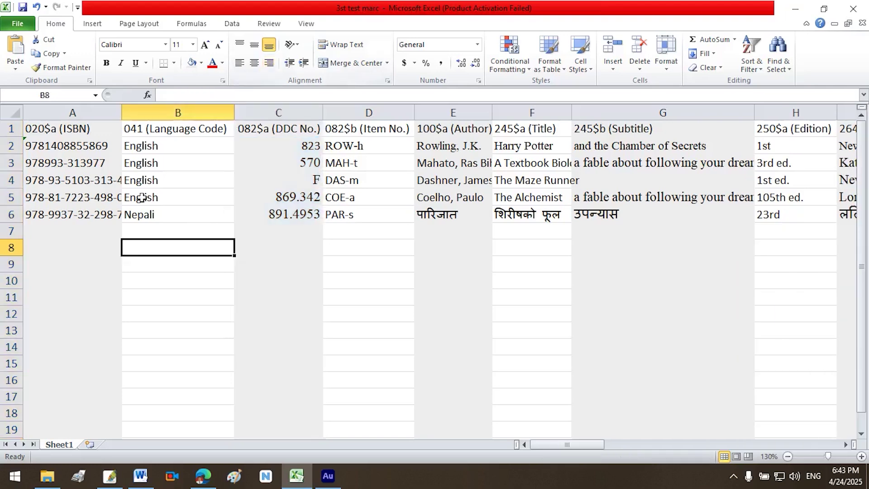
# Colour the 020$a (ISBN) heading text in A1 red
pyautogui.click(50, 130)
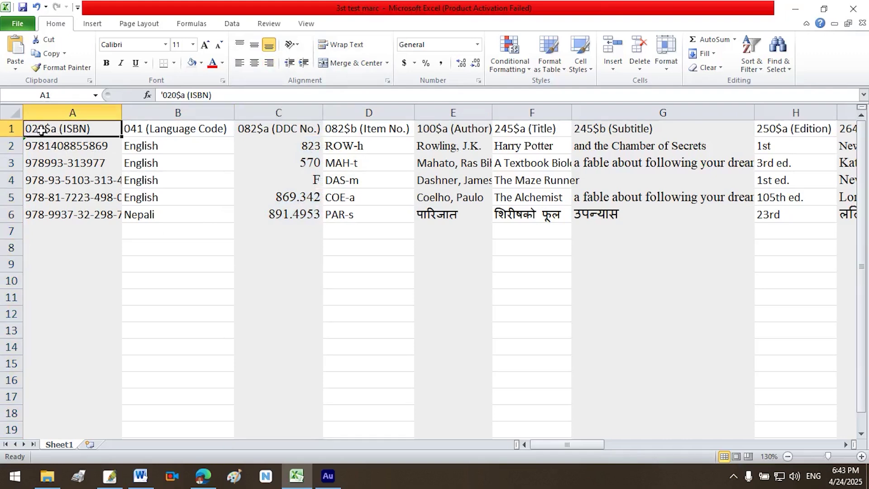
pyautogui.click(212, 64)
pyautogui.click(68, 144)
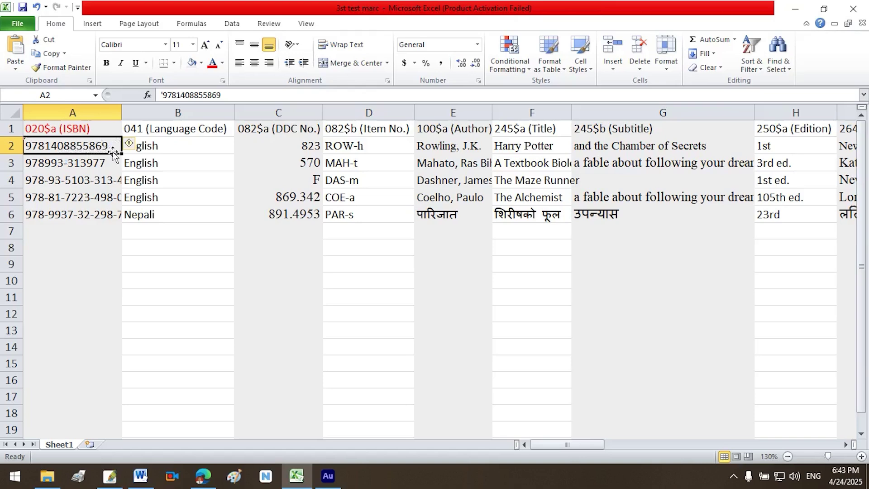
# Colour the 041 (Language Code) heading text green
pyautogui.click(279, 146)
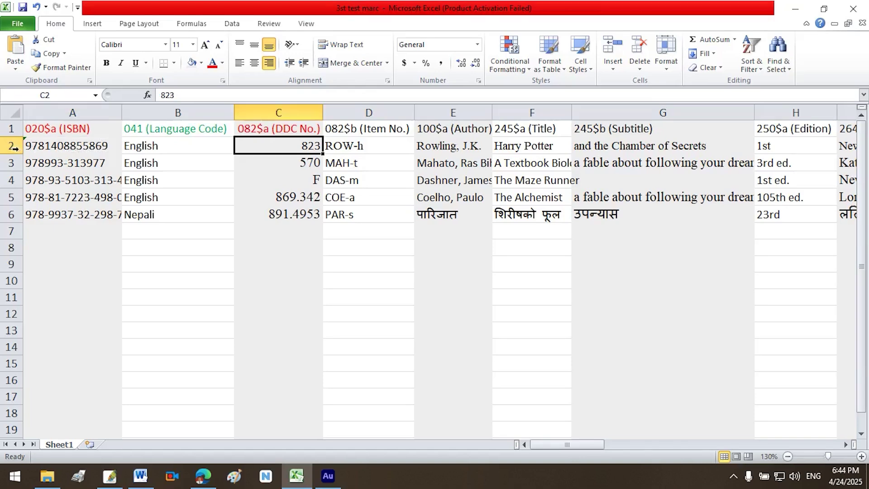
pyautogui.click(11, 145)
pyautogui.click(279, 145)
pyautogui.click(12, 145)
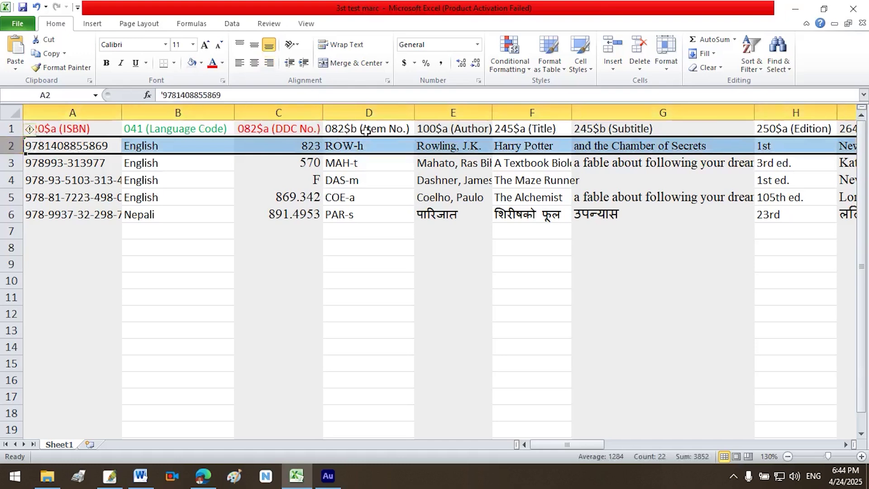
pyautogui.click(178, 113)
pyautogui.click(176, 129)
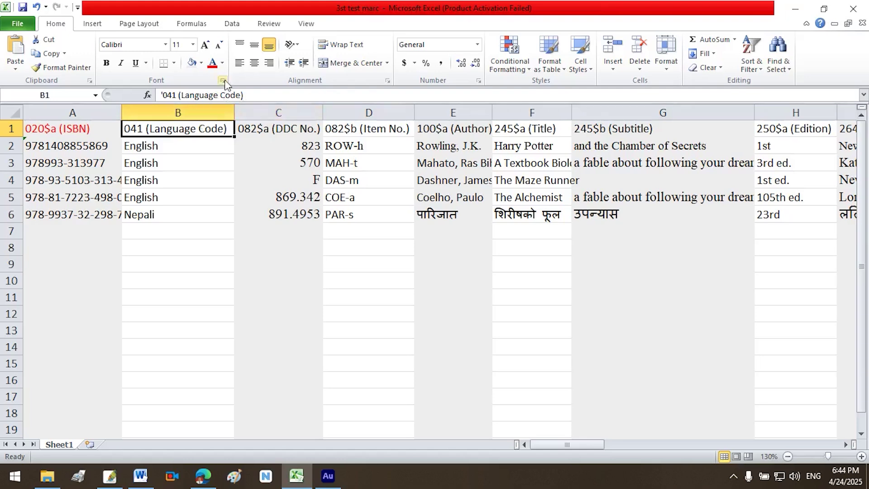
pyautogui.click(212, 63)
# Colour the 082$a (DDC No.) heading text red
pyautogui.click(271, 128)
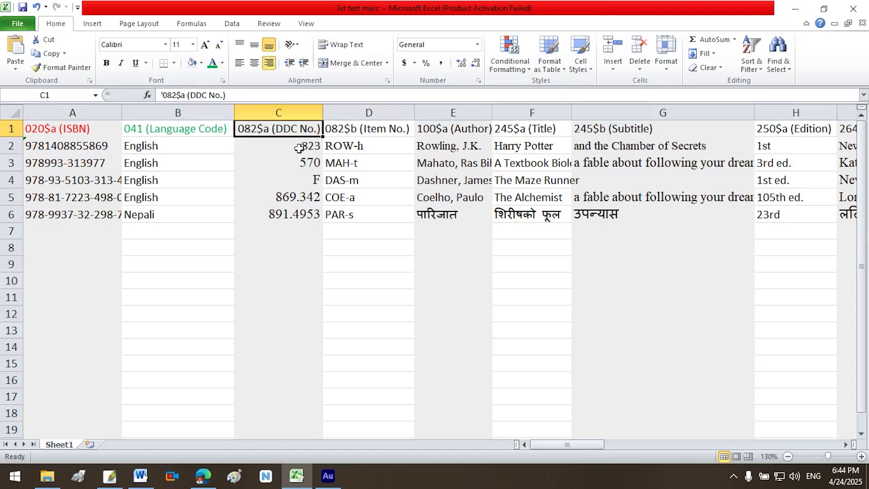
pyautogui.click(222, 63)
pyautogui.click(222, 148)
pyautogui.click(374, 130)
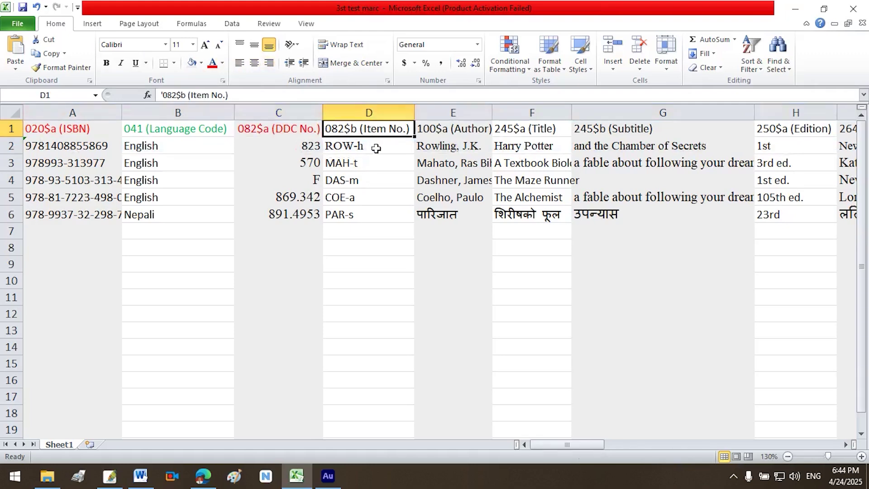
pyautogui.click(376, 149)
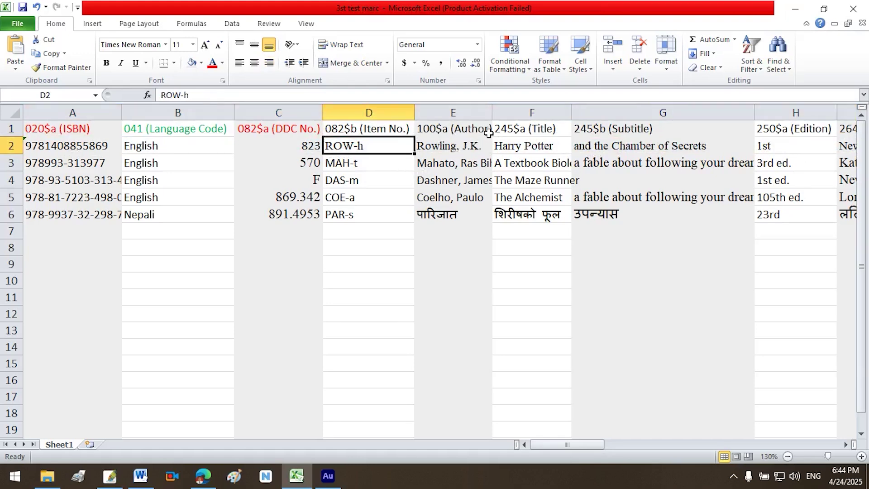
# Autofit the Author column width and reselect the first record row
pyautogui.doubleClick(492, 111)
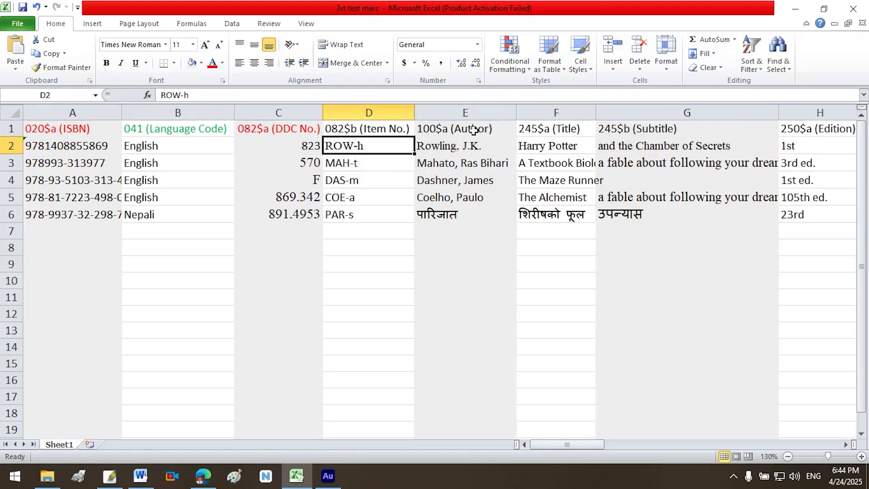
pyautogui.click(469, 143)
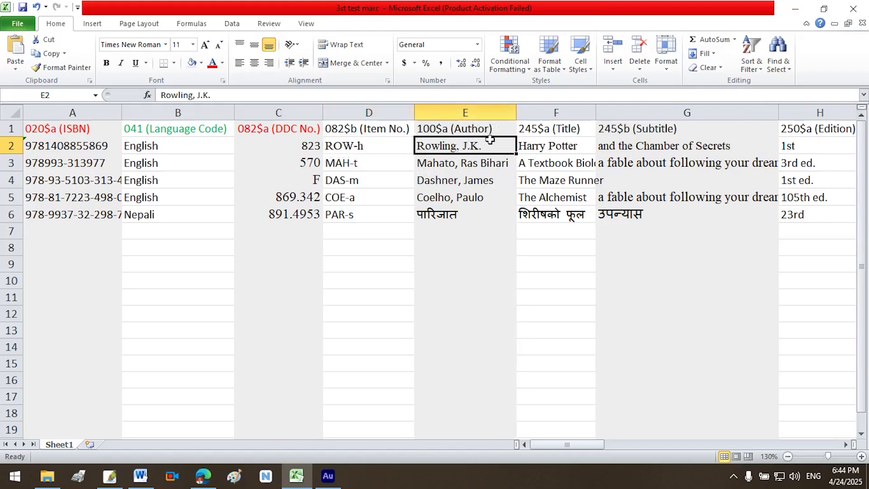
pyautogui.click(445, 130)
pyautogui.click(452, 146)
pyautogui.click(12, 146)
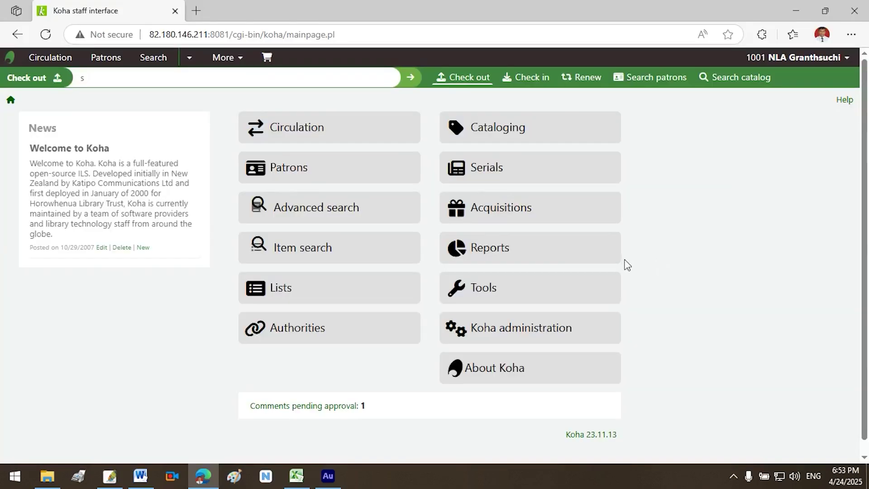
# Start a blank fast-cataloging record in Koha and scroll its fields, highlighting the 082 tag
pyautogui.click(495, 129)
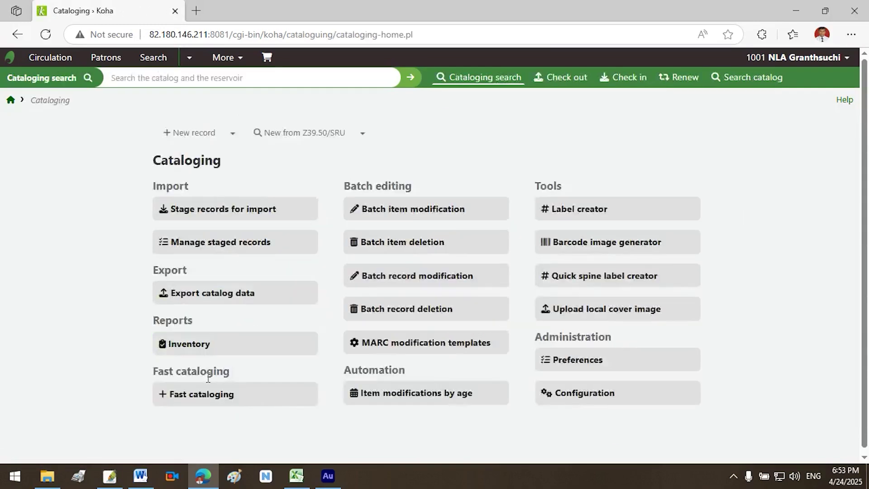
pyautogui.click(204, 393)
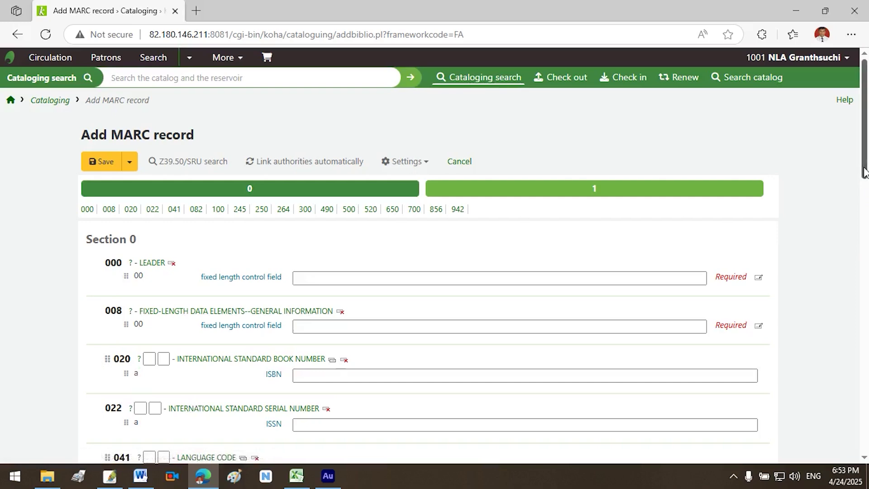
pyautogui.moveTo(864, 172); pyautogui.dragTo(864, 213)
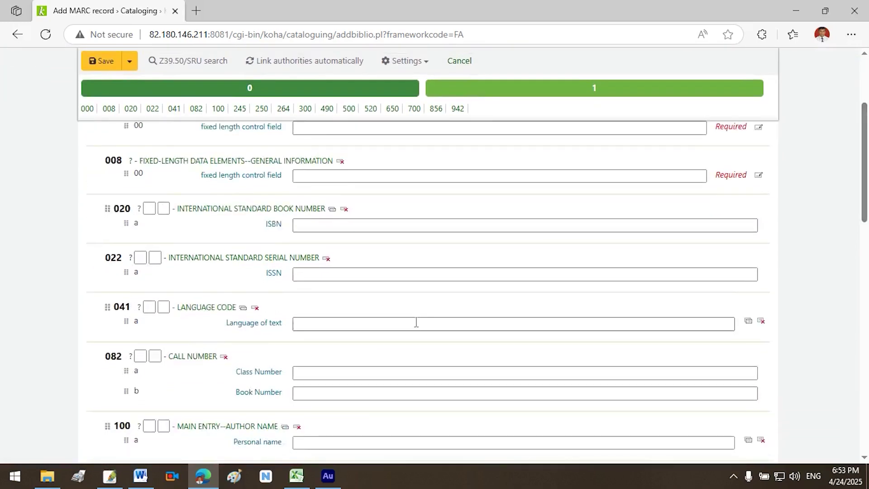
pyautogui.moveTo(98, 358); pyautogui.dragTo(122, 356)
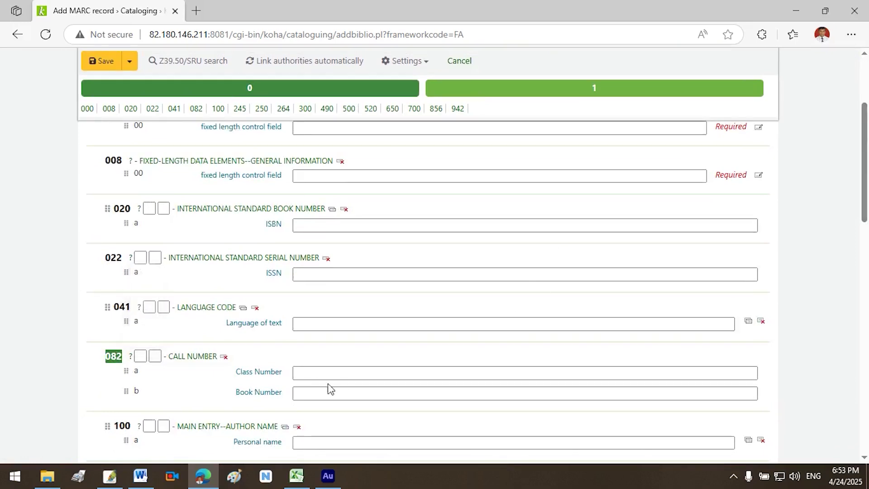
pyautogui.scroll(-3, 132, 362)
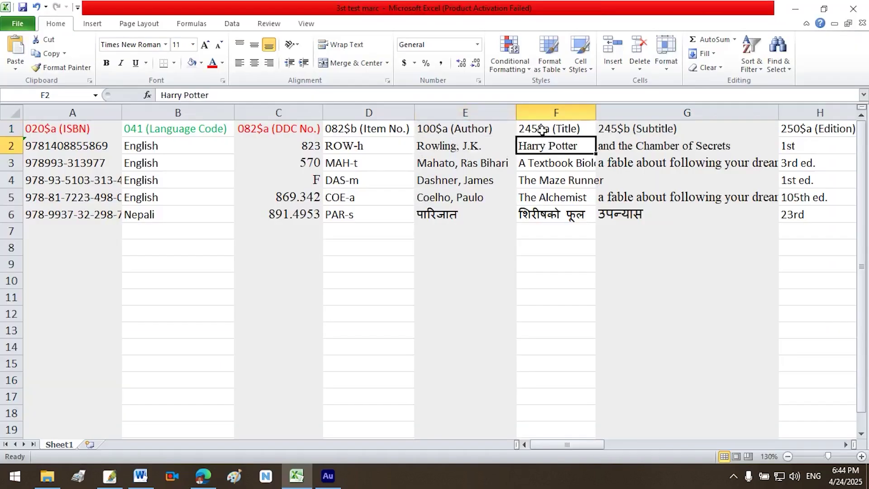
pyautogui.click(550, 130)
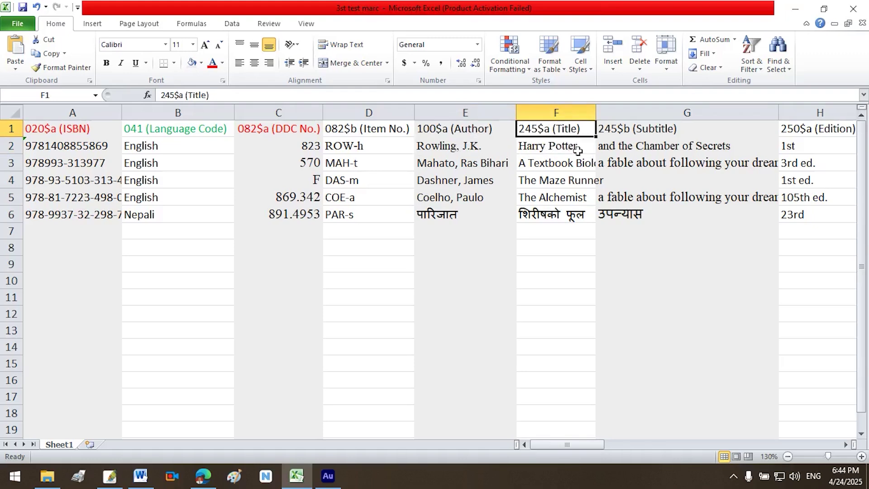
pyautogui.hscroll(2, 498, 145)
pyautogui.click(434, 133)
pyautogui.click(434, 147)
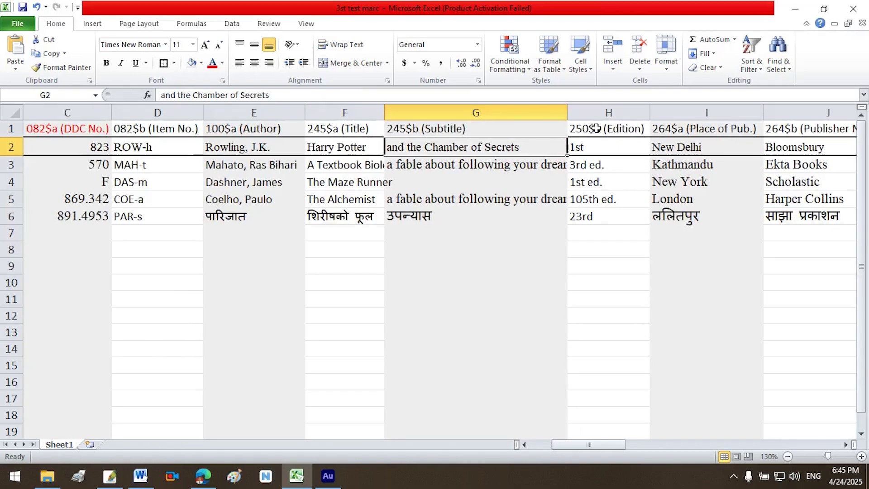
pyautogui.click(596, 129)
pyautogui.click(583, 151)
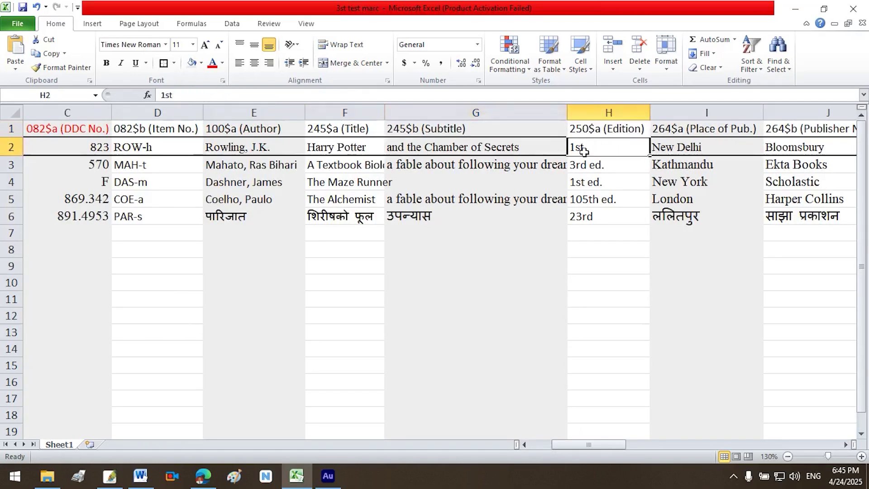
pyautogui.click(686, 131)
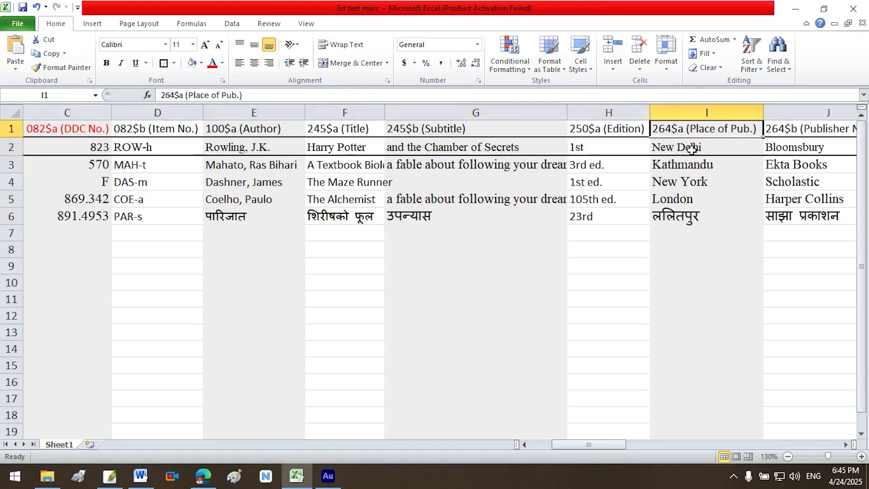
pyautogui.click(691, 148)
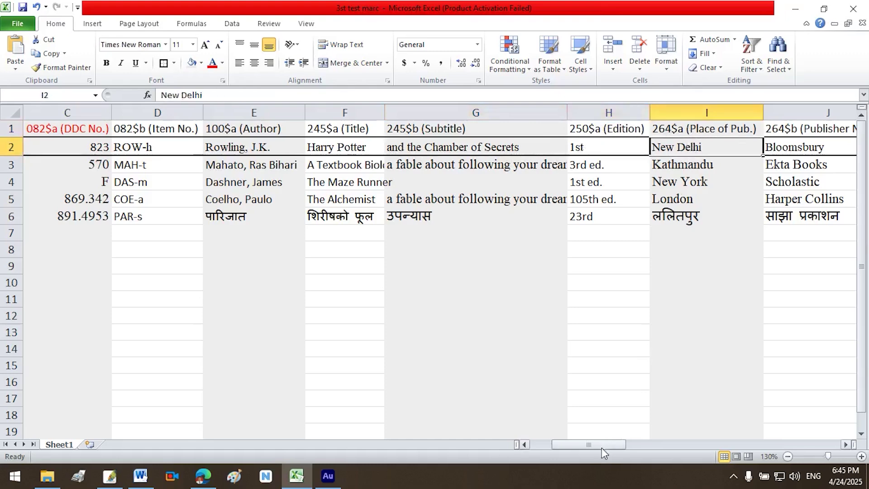
pyautogui.moveTo(601, 446); pyautogui.dragTo(614, 445)
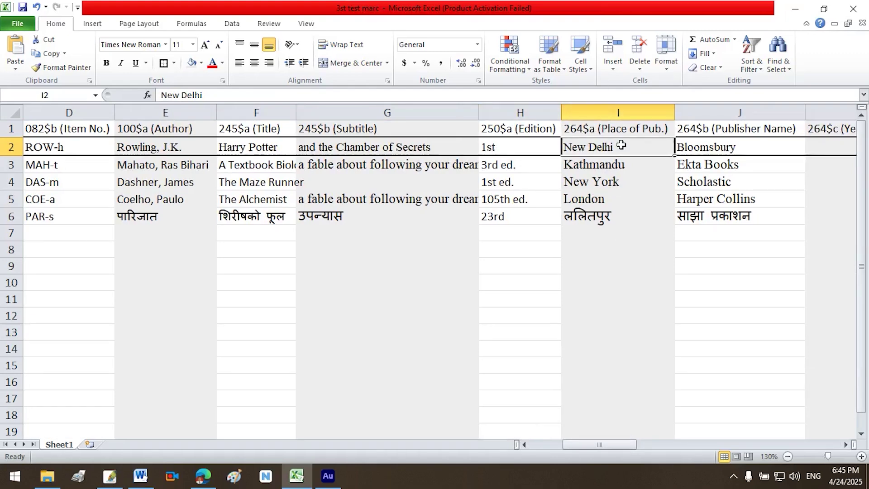
pyautogui.hscroll(4, 715, 145)
pyautogui.click(499, 150)
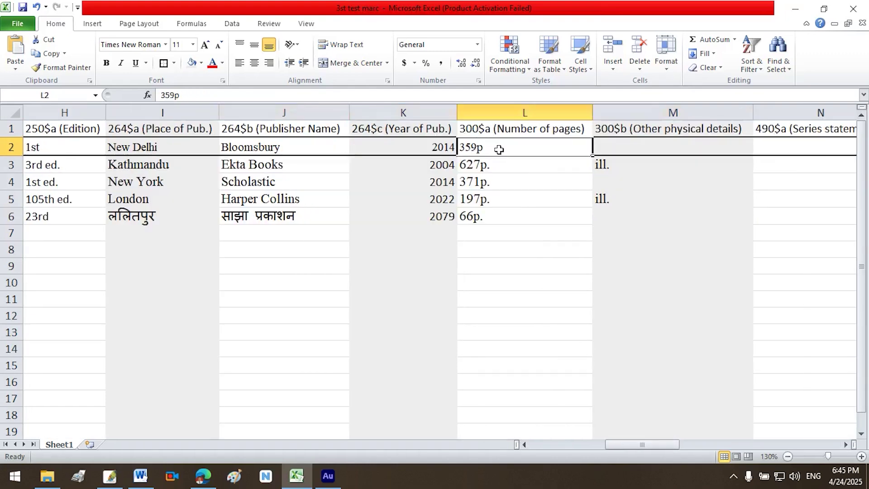
pyautogui.press('Right')
pyautogui.press('Right')
pyautogui.press('Right')
pyautogui.press('Right')
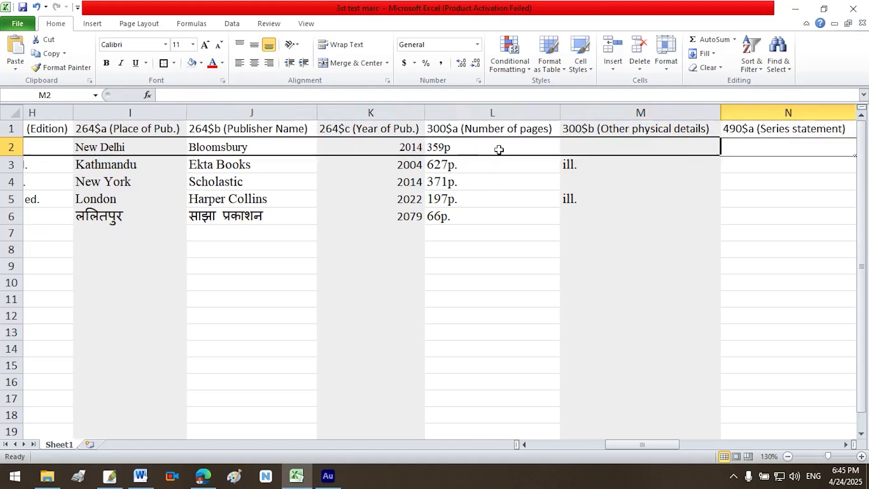
pyautogui.press('Right')
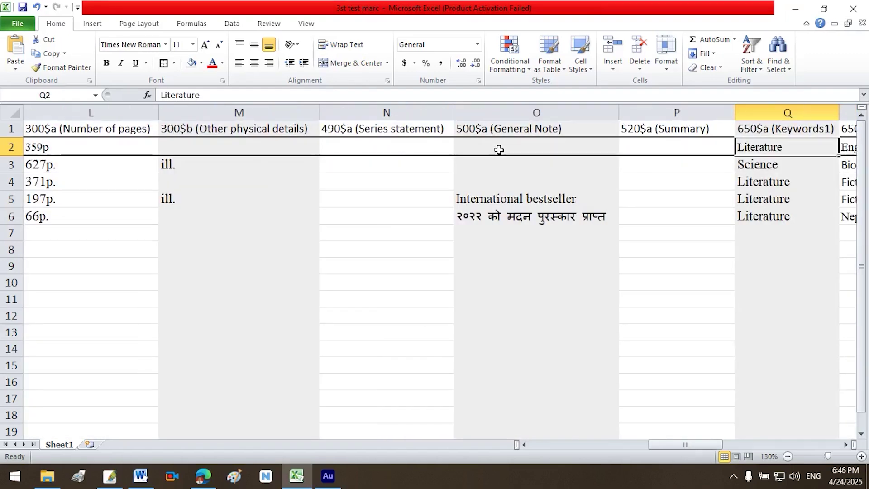
pyautogui.press('Right')
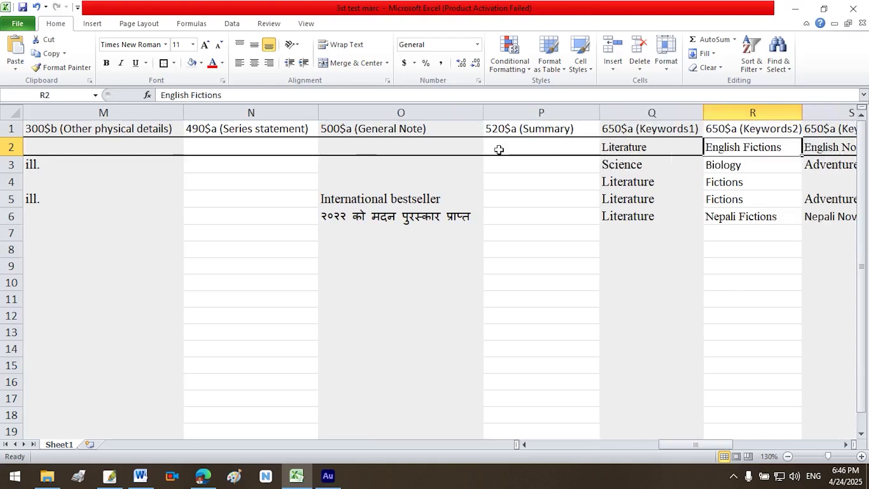
pyautogui.press('Right')
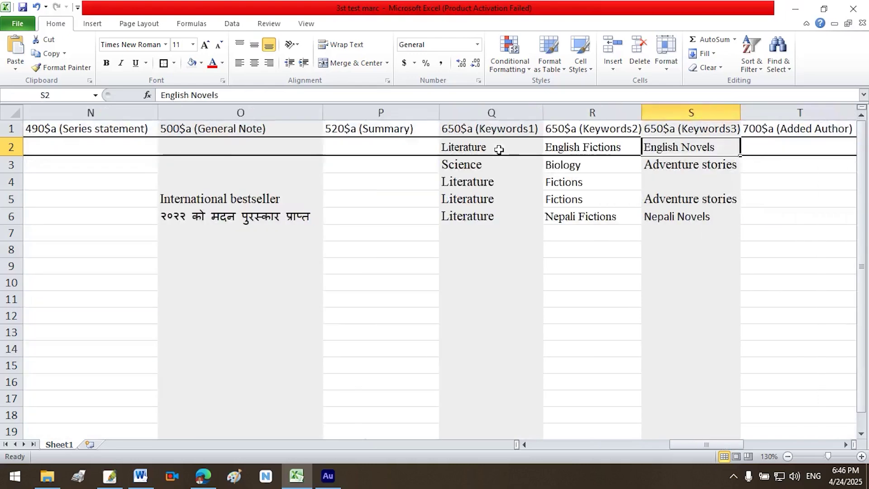
pyautogui.press('Right')
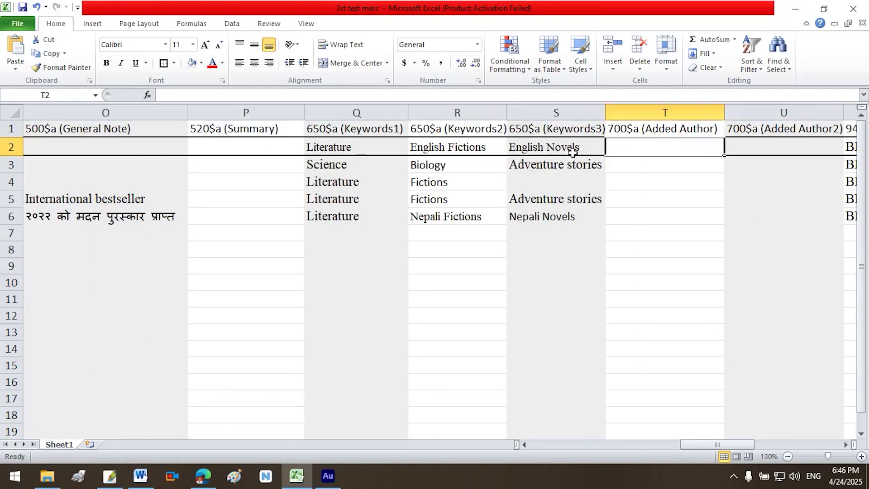
pyautogui.press('Right')
pyautogui.press('Right')
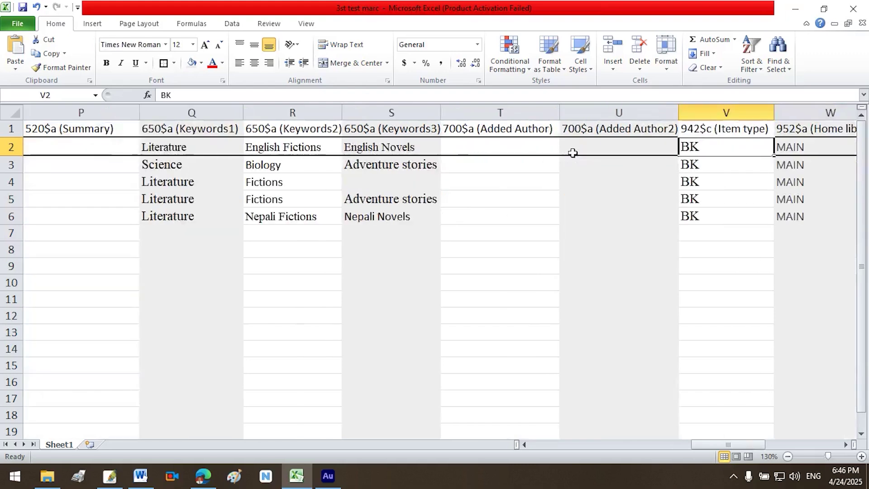
pyautogui.press('Right')
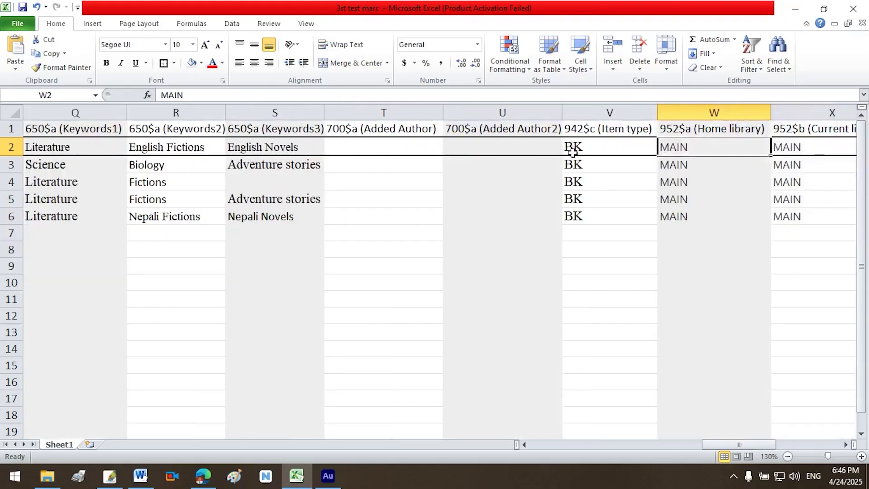
pyautogui.click(376, 144)
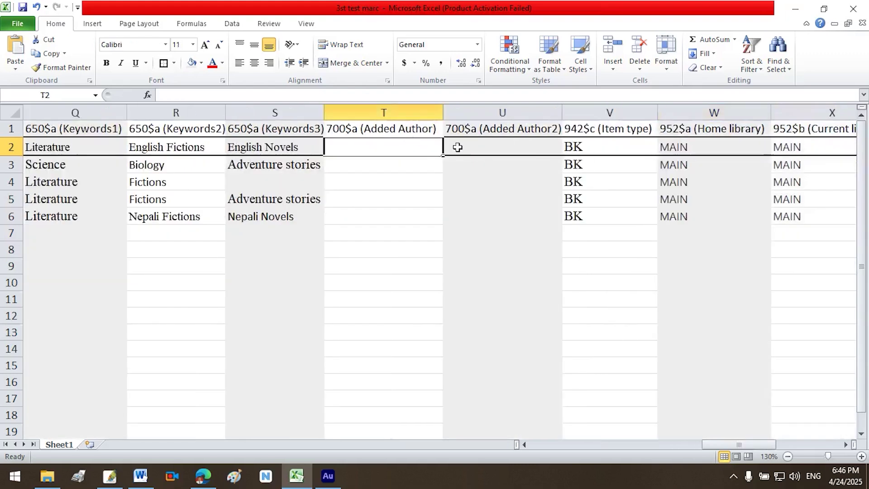
pyautogui.click(486, 146)
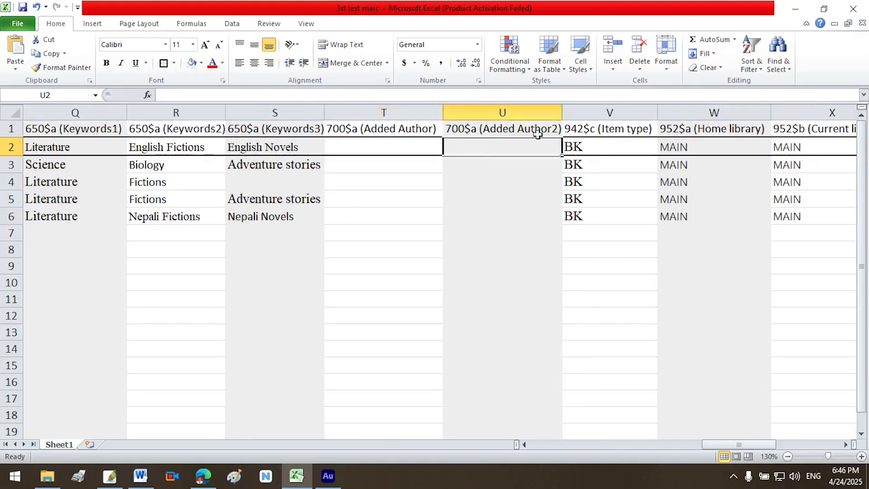
pyautogui.click(608, 146)
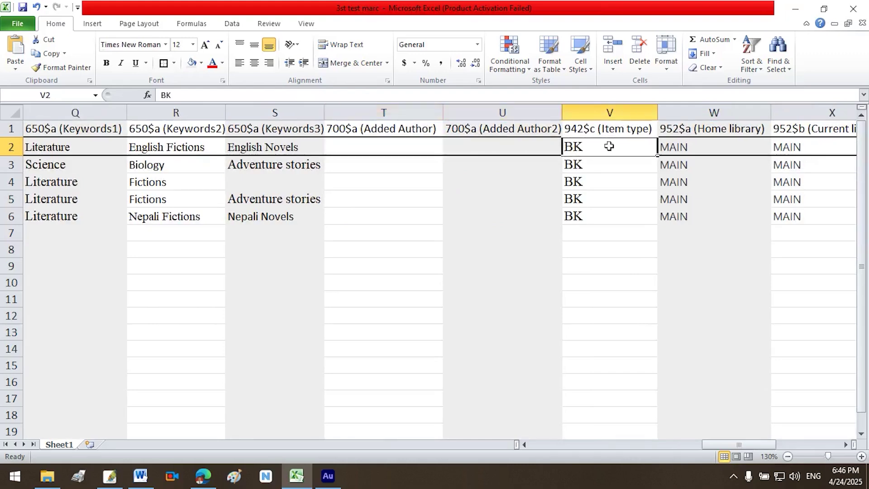
# Make the BK code in cell V2 red and move right along row 2
pyautogui.click(212, 64)
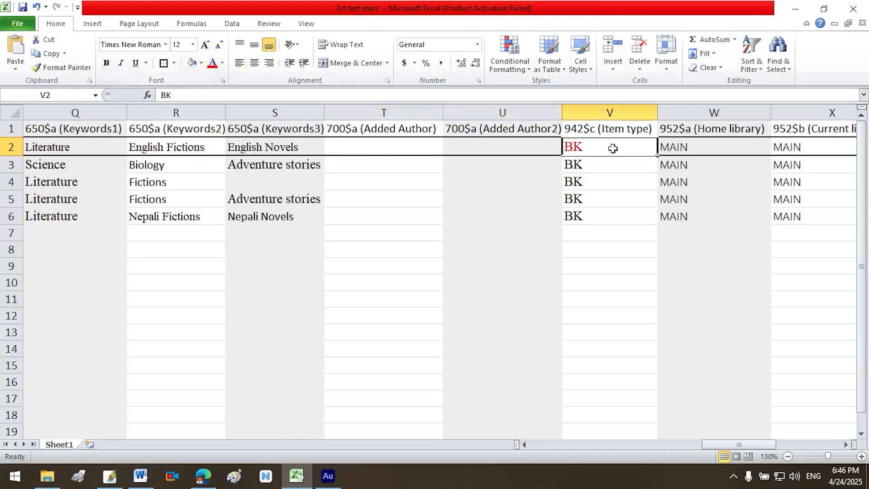
pyautogui.press('Right')
pyautogui.press('Right')
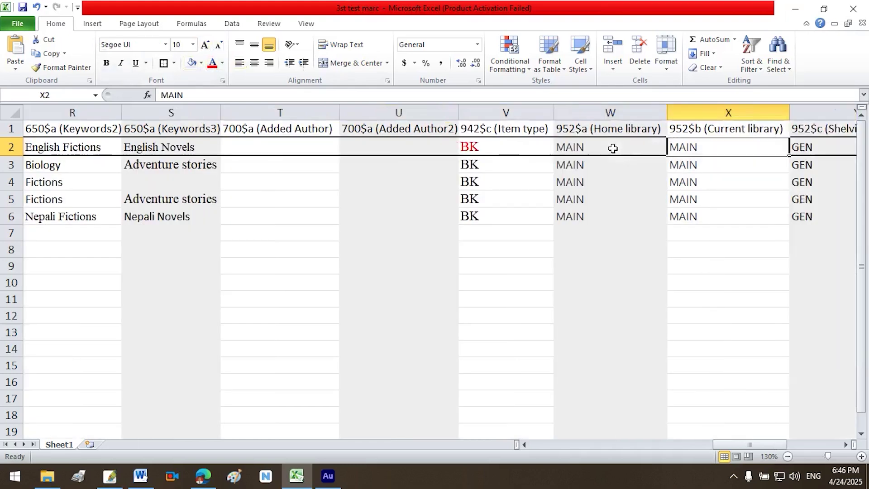
pyautogui.press('Right')
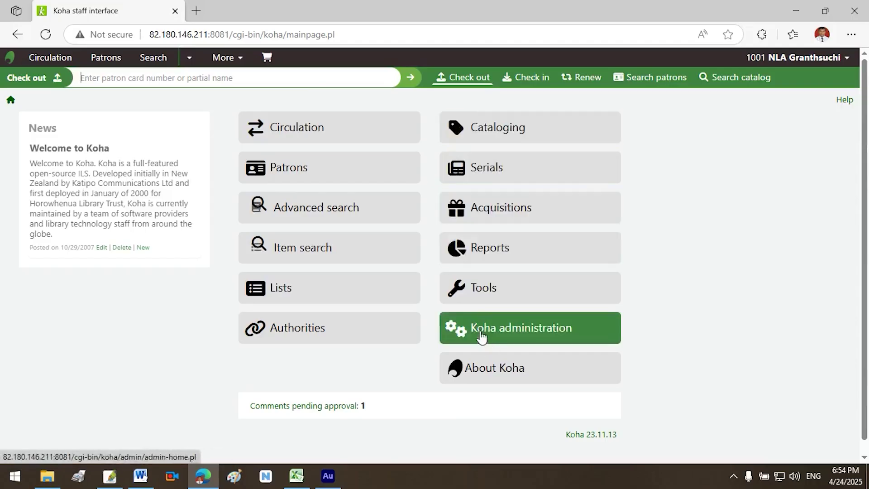
# Show Koha's Item types list under Koha administration to check the BK and R codes
pyautogui.click(491, 350)
pyautogui.click(187, 410)
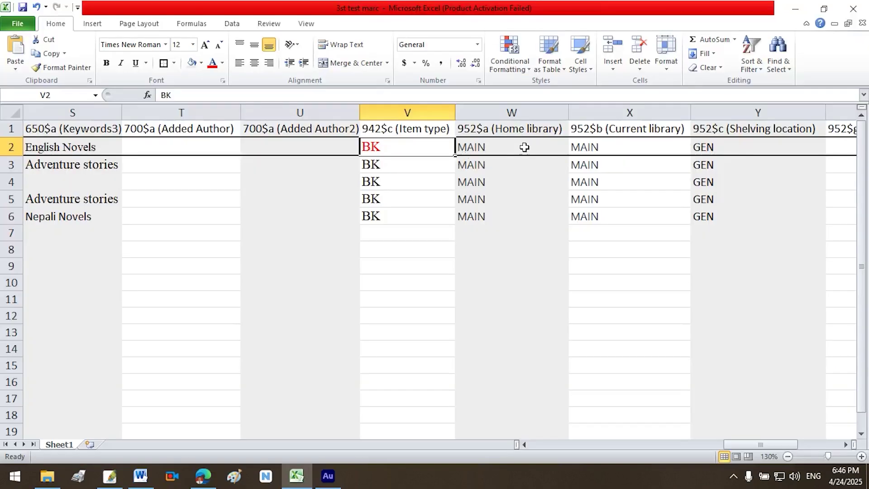
# Bold the MAIN codes in W2 and X2, then move right along row 2
pyautogui.click(524, 148)
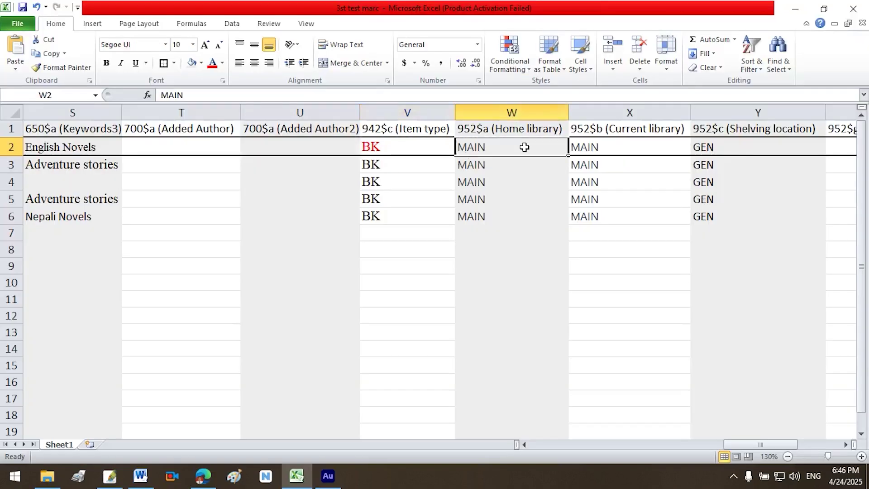
pyautogui.click(108, 64)
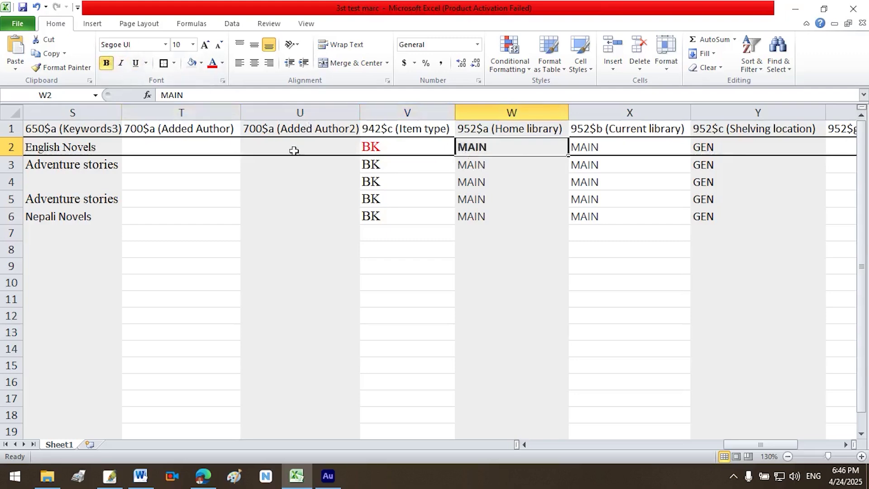
pyautogui.click(597, 147)
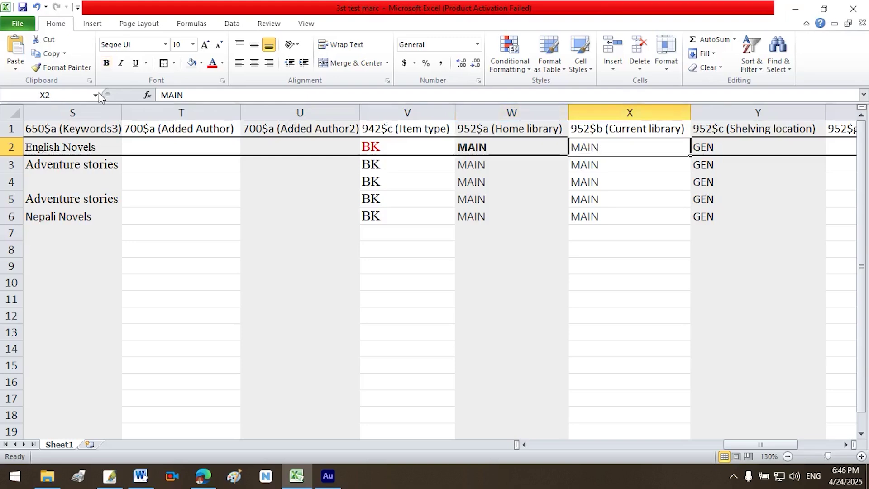
pyautogui.click(107, 63)
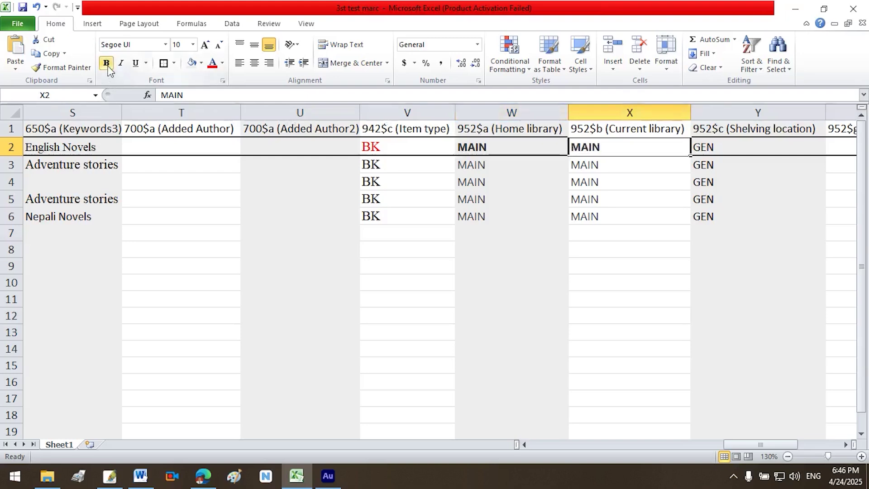
pyautogui.click(725, 146)
pyautogui.press('Right')
pyautogui.press('Right')
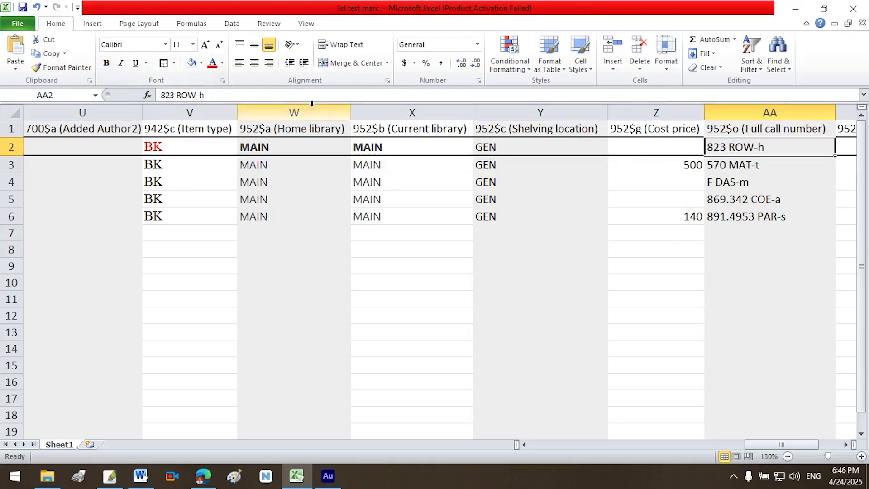
pyautogui.press('Right')
pyautogui.press('Right')
pyautogui.press('Right')
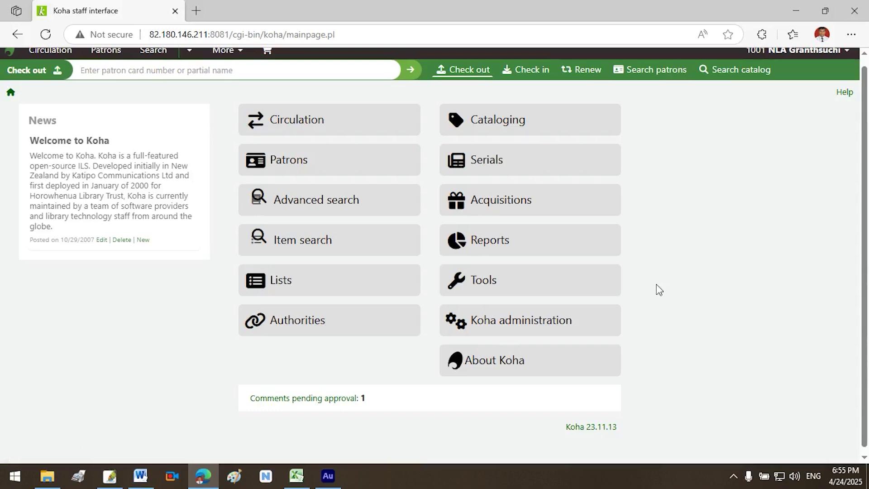
# Find the MAIN library code in Koha administration's Libraries list
pyautogui.click(545, 317)
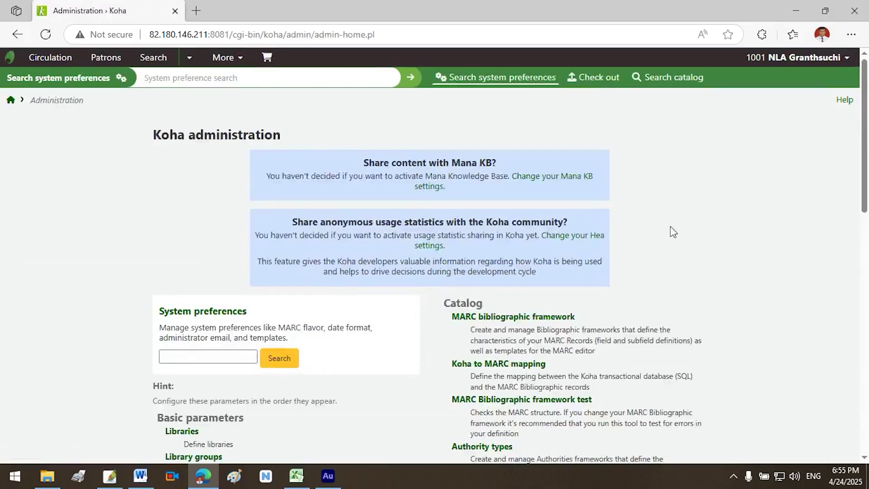
pyautogui.scroll(-2, 208, 349)
pyautogui.click(189, 352)
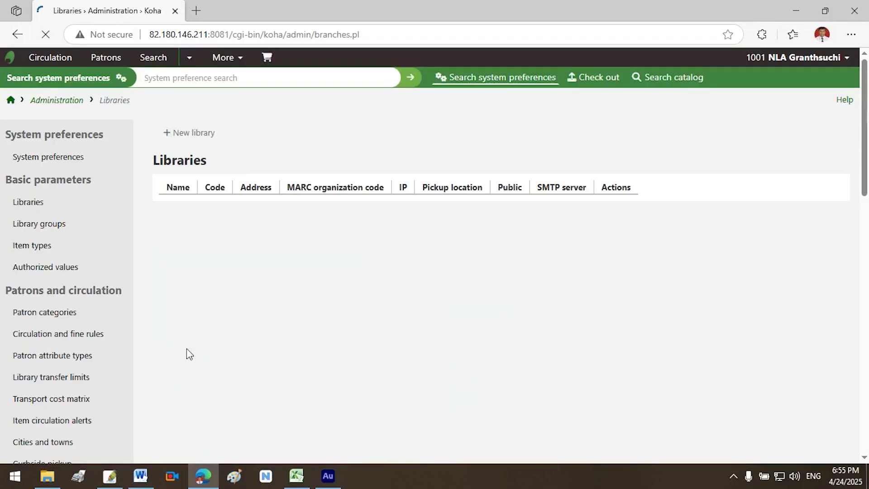
pyautogui.moveTo(282, 273); pyautogui.dragTo(253, 271)
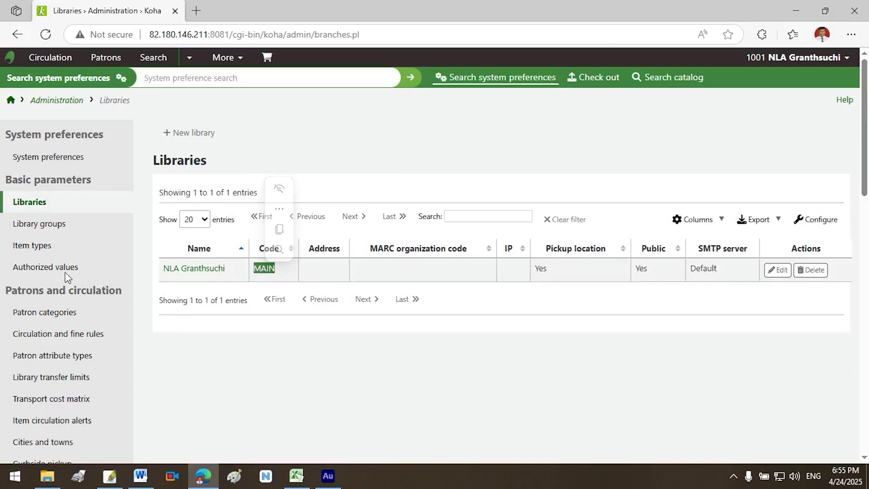
# Show all 66 authorized value categories and locate GEN under LOC shelving locations
pyautogui.click(46, 270)
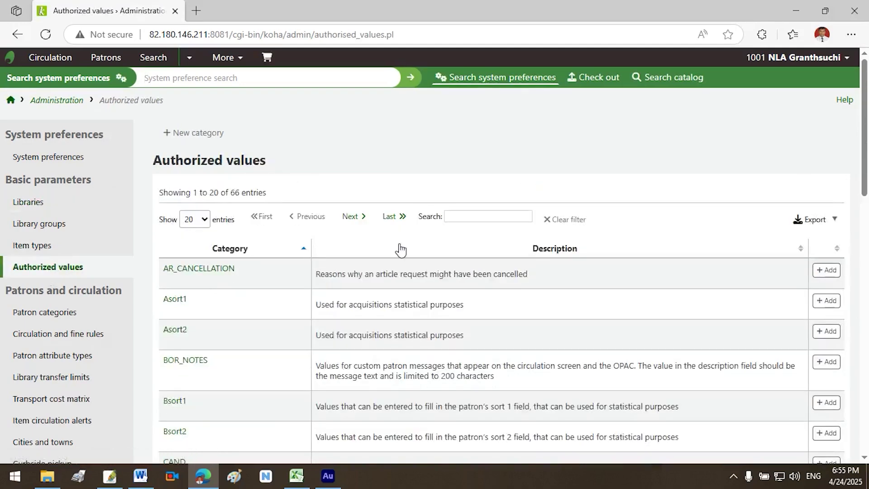
pyautogui.scroll(-1, 400, 248)
pyautogui.click(195, 157)
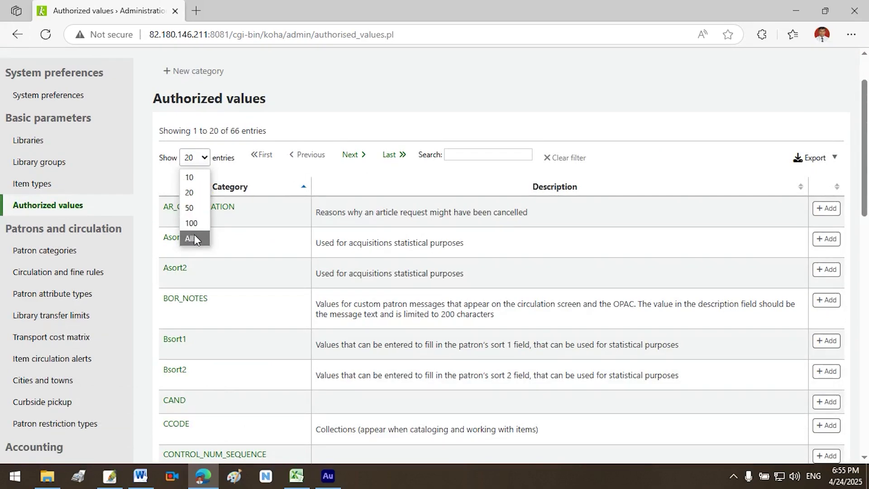
pyautogui.click(192, 237)
pyautogui.scroll(-10, 214, 382)
pyautogui.click(171, 374)
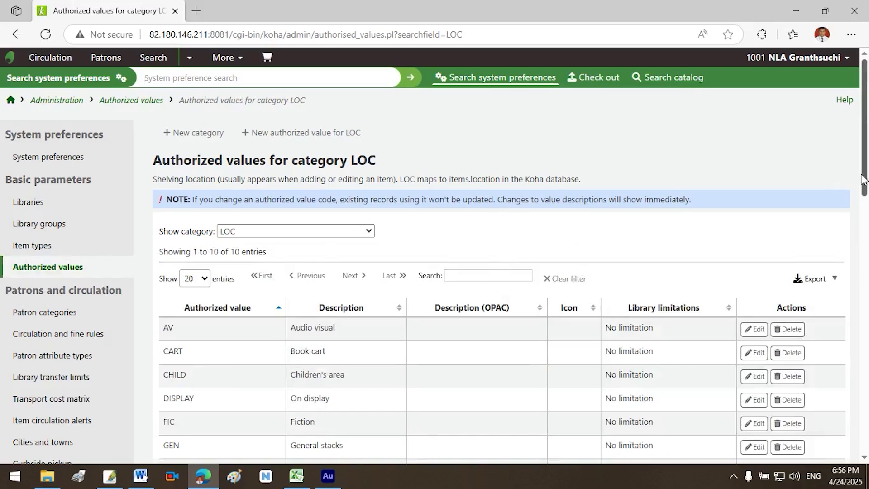
pyautogui.scroll(-2, 862, 180)
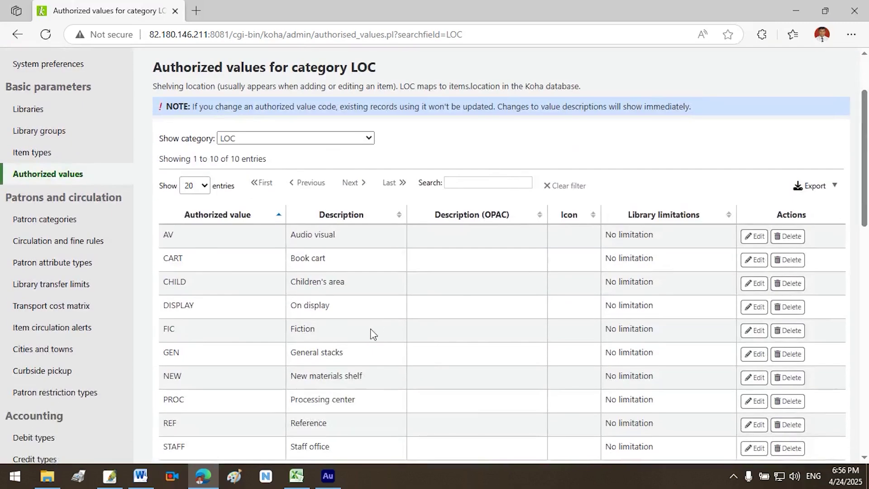
pyautogui.doubleClick(172, 352)
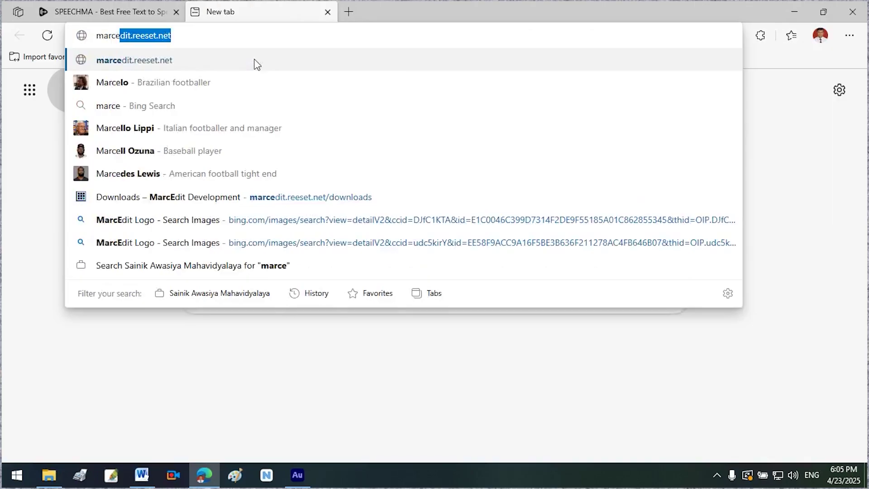
# Load marcedit.reeset.net and scroll through its Current News posts
pyautogui.click(257, 64)
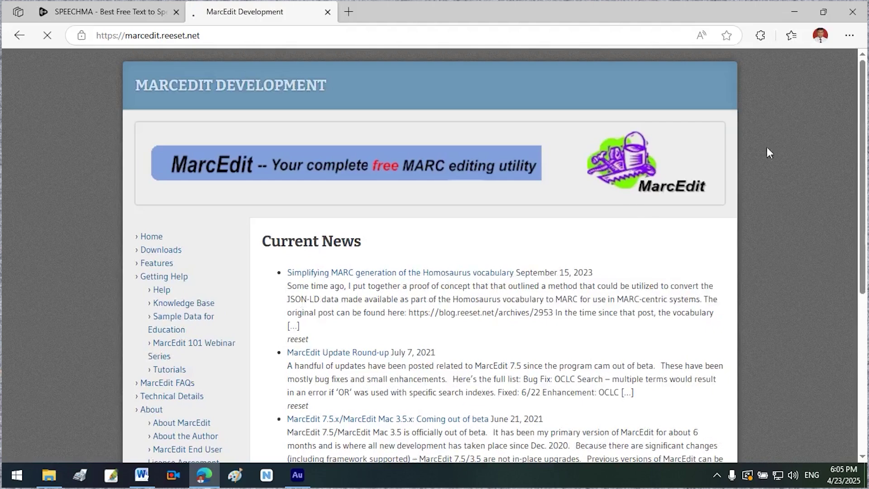
pyautogui.scroll(-1, 862, 128)
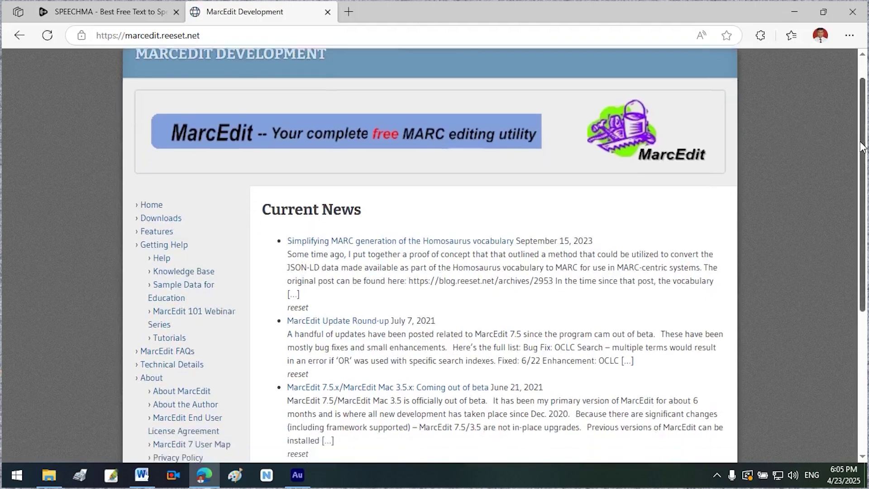
pyautogui.scroll(1, 857, 125)
pyautogui.scroll(-2, 860, 141)
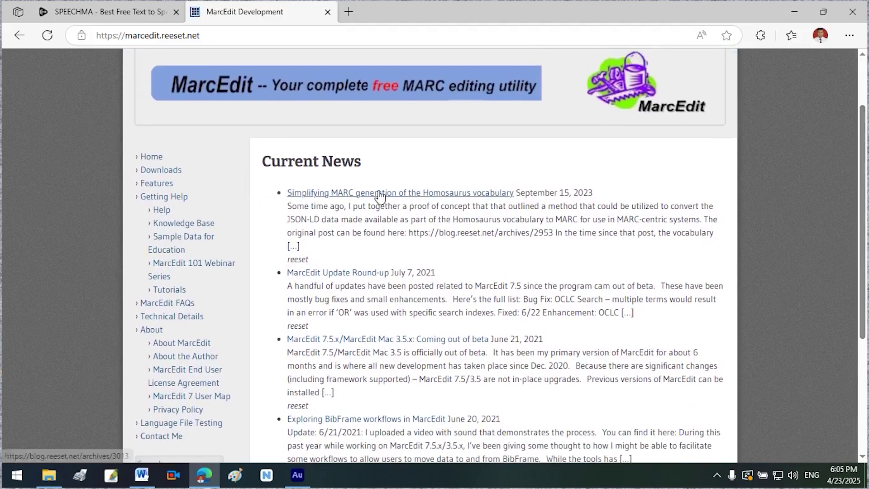
pyautogui.click(151, 156)
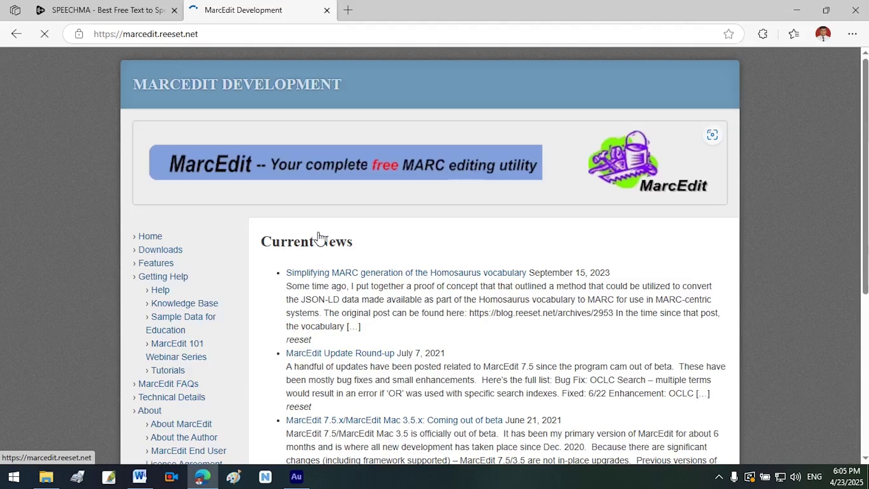
# Download the MarcEdit 7.7 user installer from Windows Build Options and open the Downloads folder
pyautogui.scroll(-2, 319, 238)
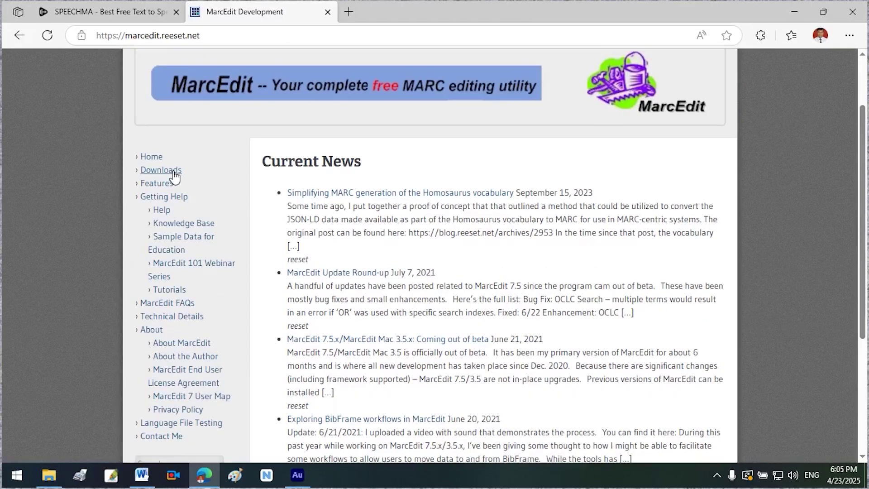
pyautogui.click(170, 172)
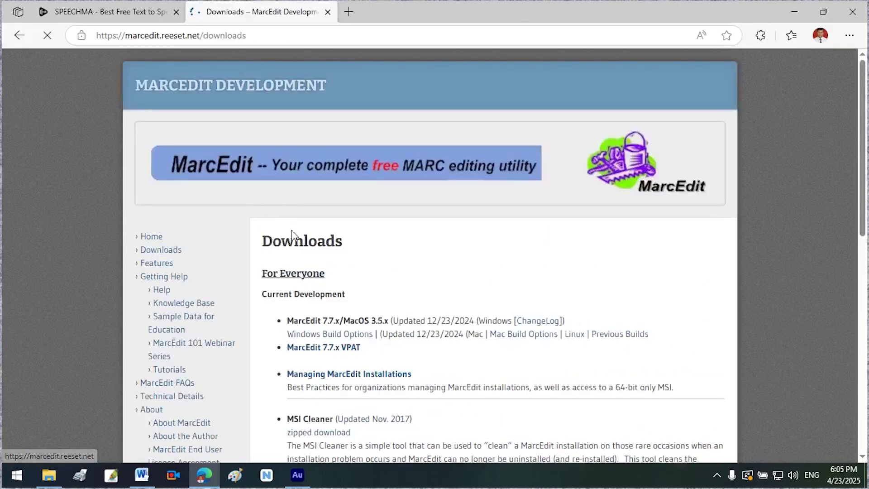
pyautogui.click(342, 335)
pyautogui.click(309, 298)
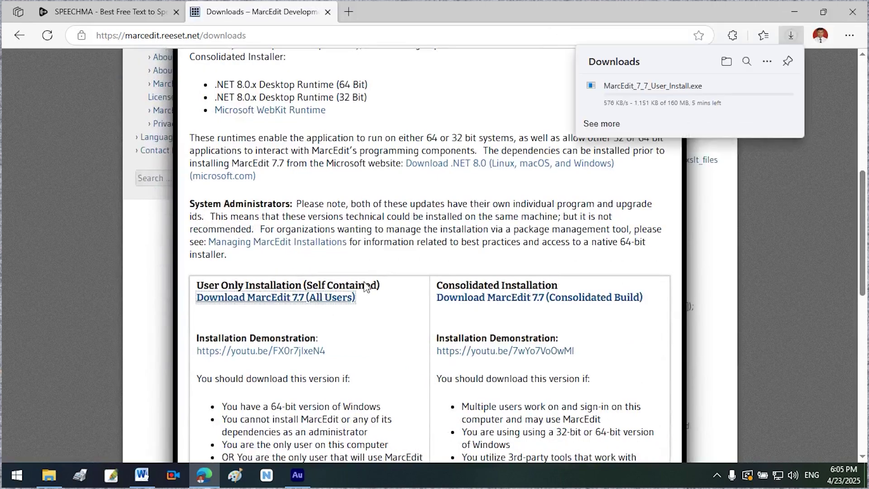
pyautogui.moveTo(691, 105)
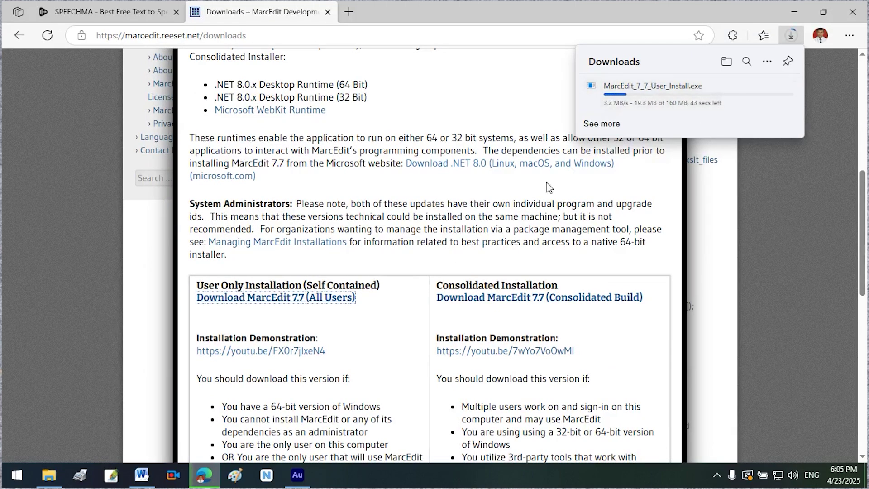
pyautogui.click(57, 482)
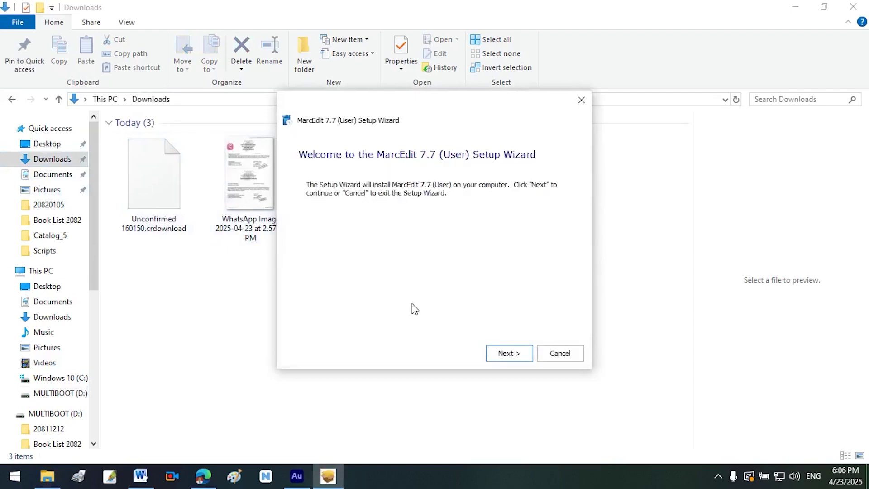
# Accept the licence, keep the default folder and three shortcuts, then install and launch MarcEdit 7.7
pyautogui.click(789, 9)
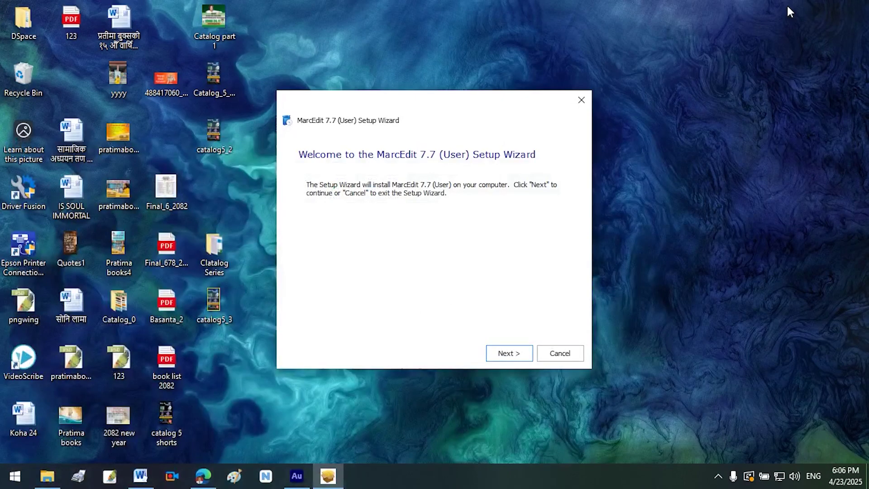
pyautogui.click(515, 355)
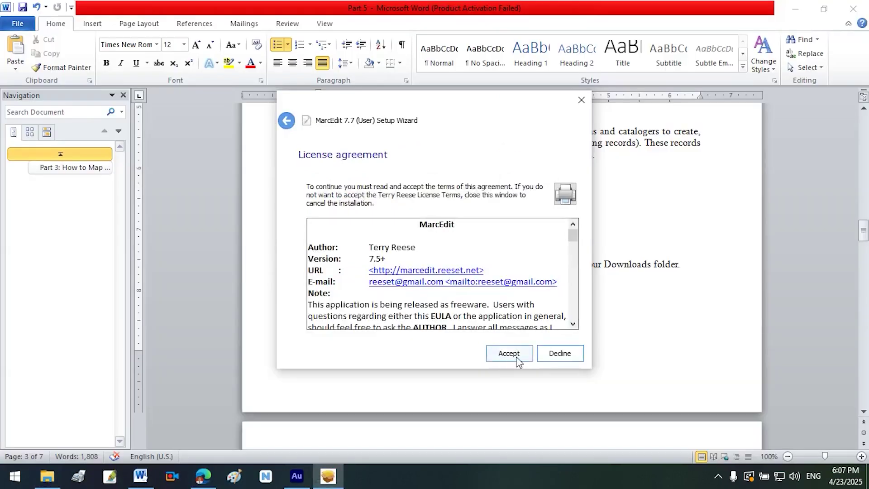
pyautogui.click(517, 357)
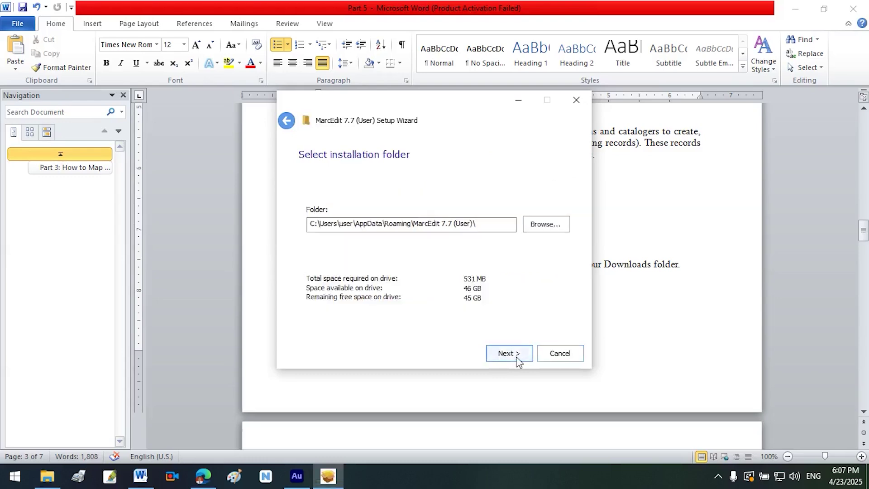
pyautogui.click(508, 354)
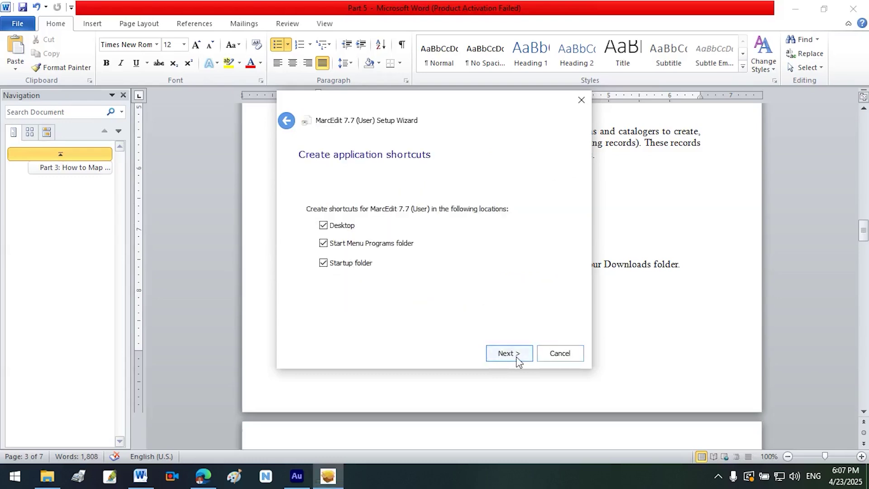
pyautogui.click(517, 358)
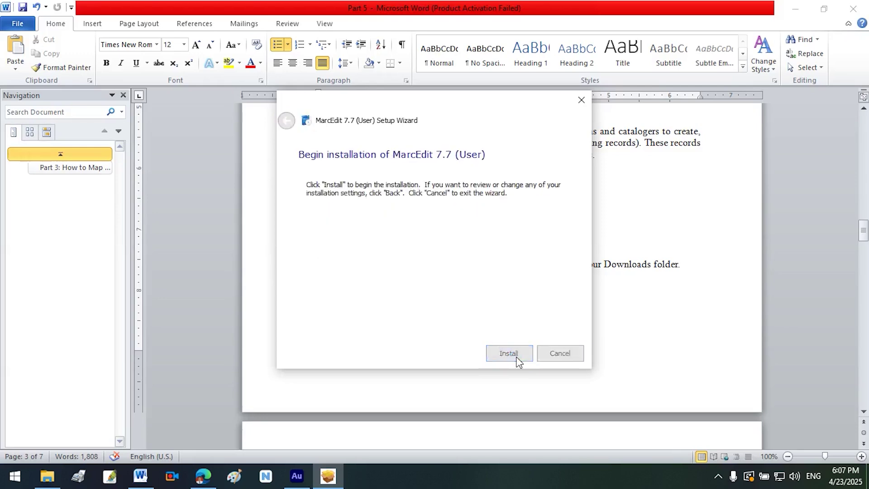
pyautogui.click(516, 357)
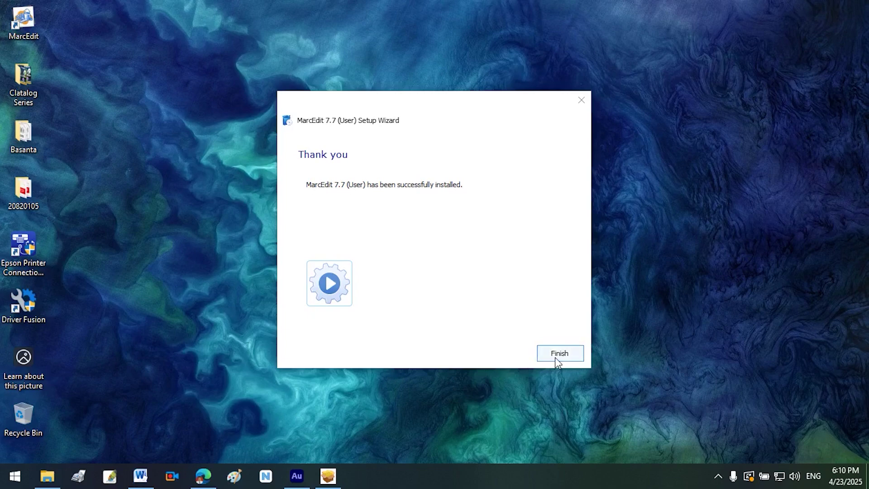
pyautogui.click(556, 357)
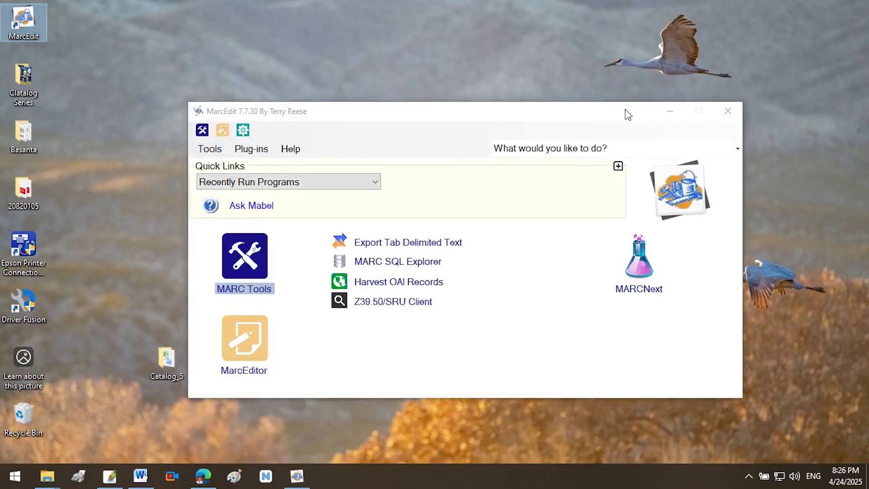
# Open the Delimited Text Translator from Tools and browse for its source file
pyautogui.moveTo(625, 110); pyautogui.dragTo(603, 77)
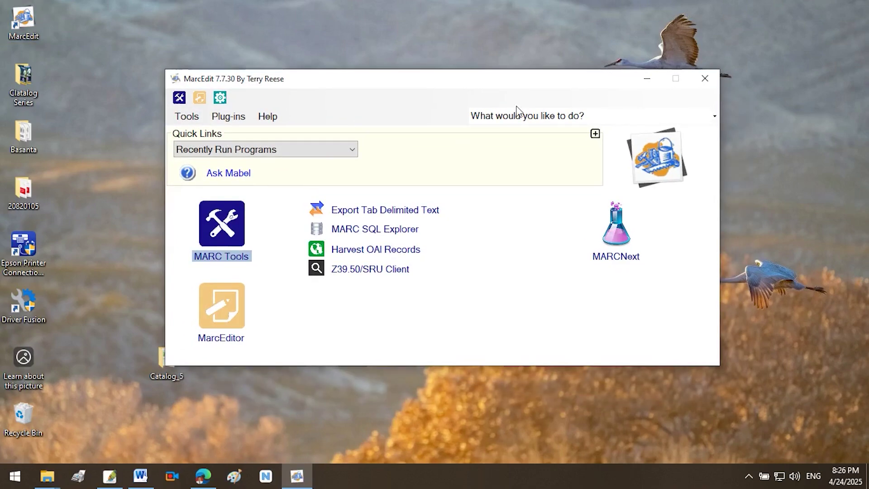
pyautogui.click(187, 117)
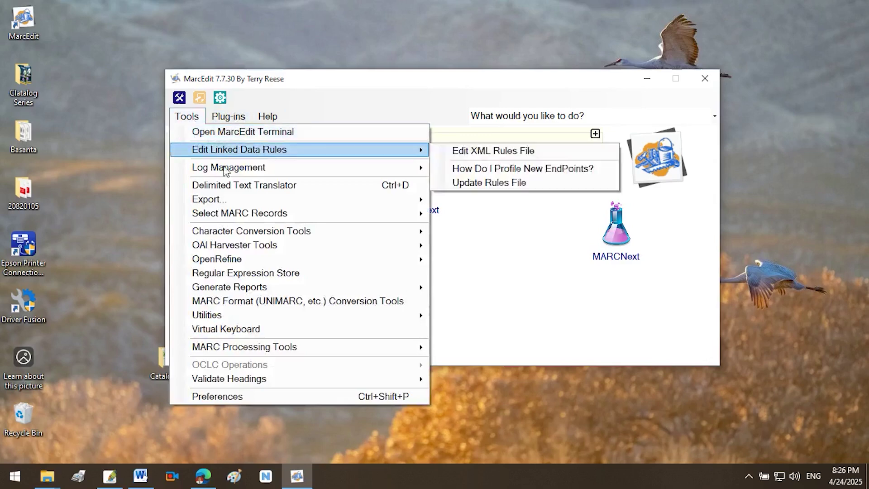
pyautogui.click(280, 186)
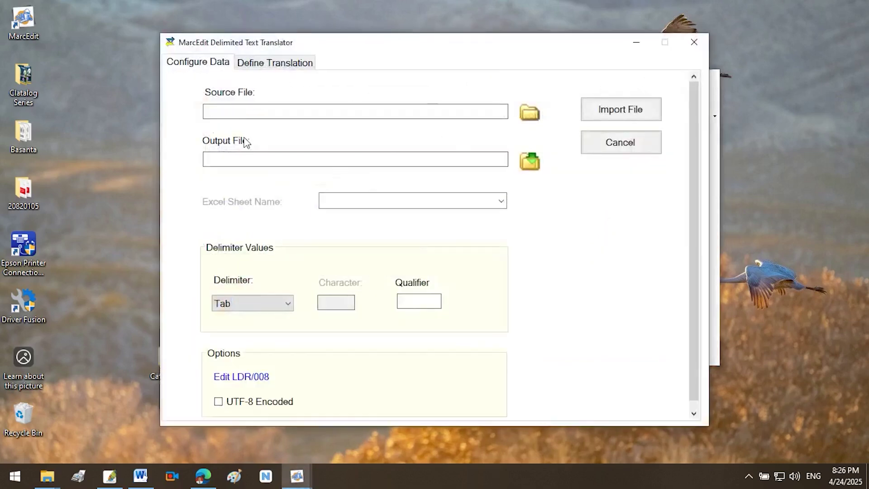
pyautogui.click(530, 113)
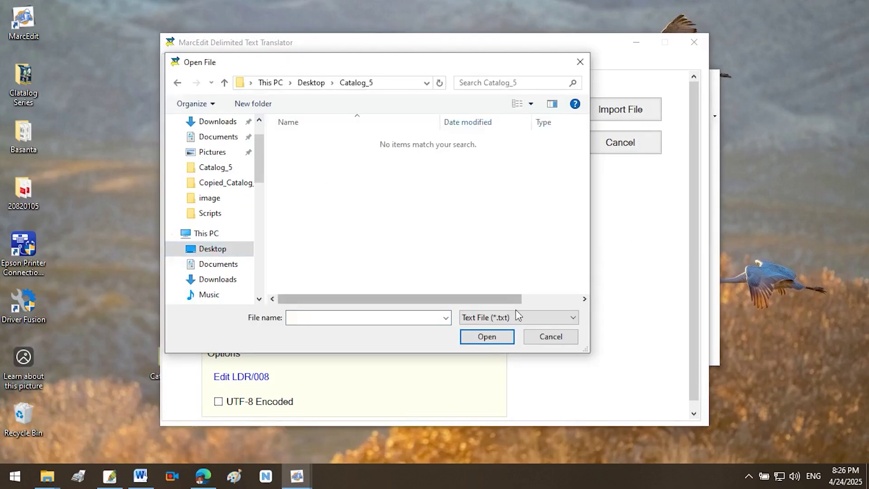
# Show all file types and pick Sample Excel template as the source file
pyautogui.click(515, 317)
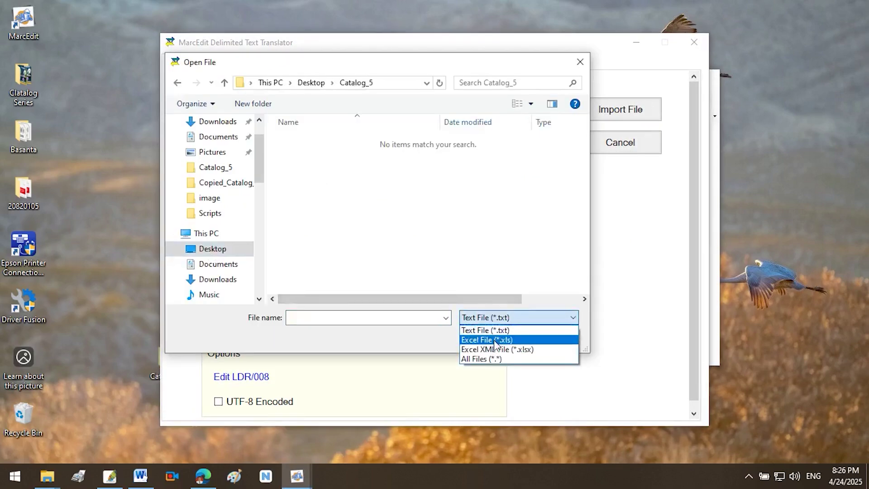
pyautogui.click(487, 358)
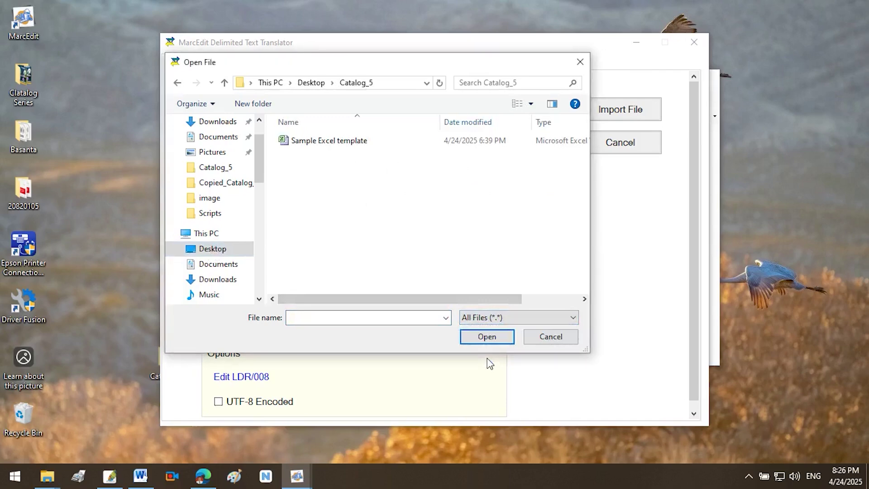
pyautogui.click(329, 141)
pyautogui.click(487, 336)
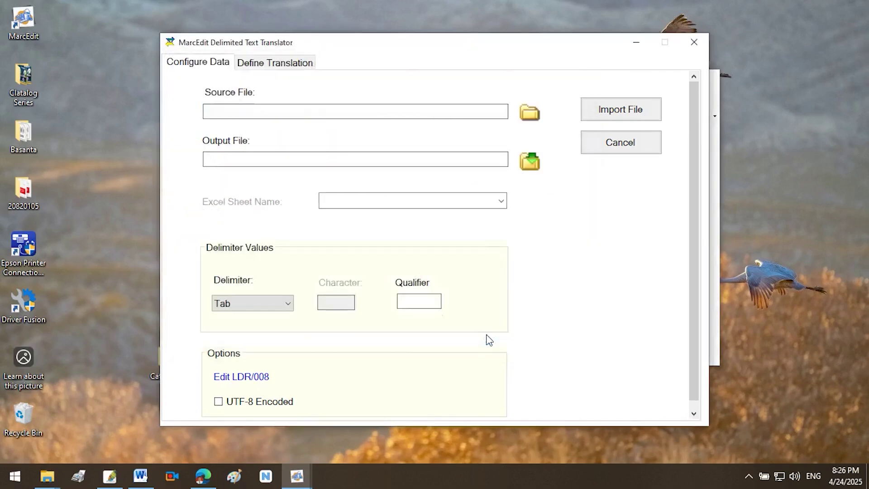
# Set the output file to output.mrk in the Catalog_5 folder
pyautogui.click(529, 165)
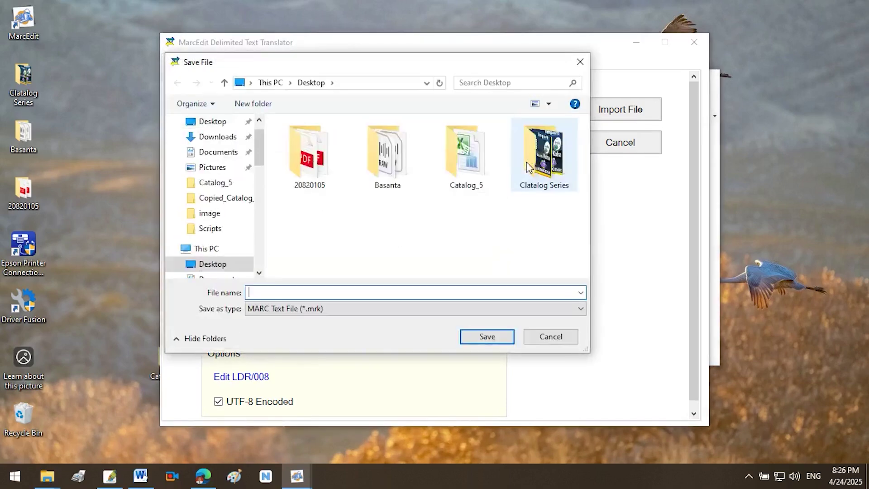
pyautogui.doubleClick(466, 160)
pyautogui.write('output')
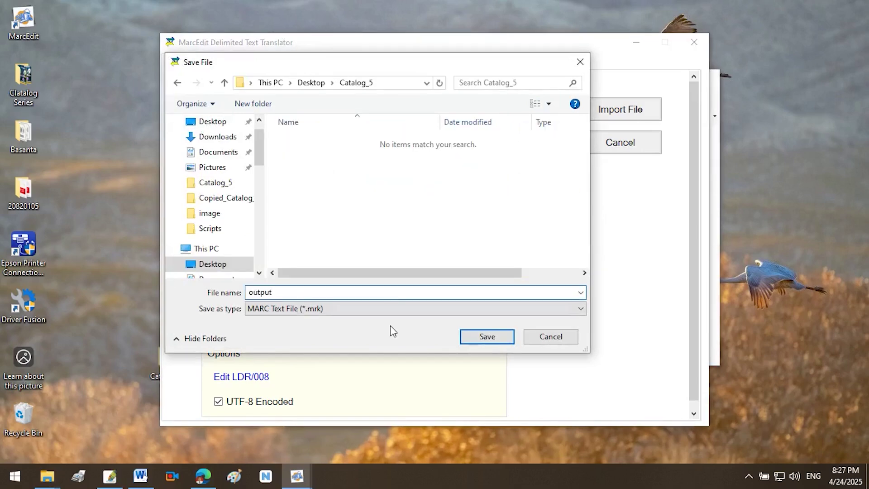
pyautogui.click(486, 335)
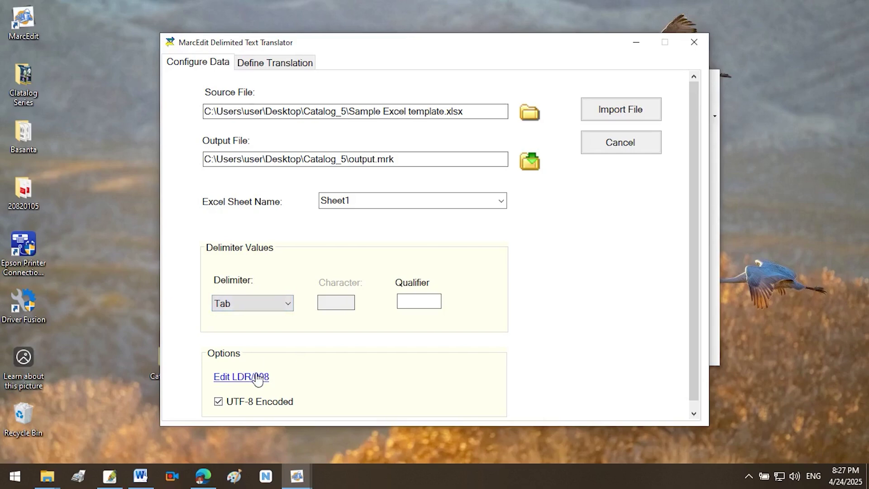
# Set the LDR/008 defaults' record type to Book and confirm
pyautogui.click(258, 377)
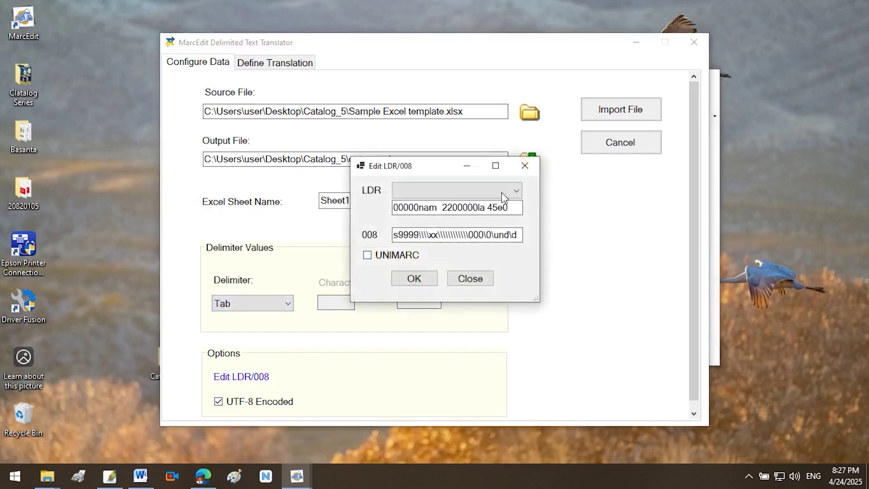
pyautogui.click(515, 191)
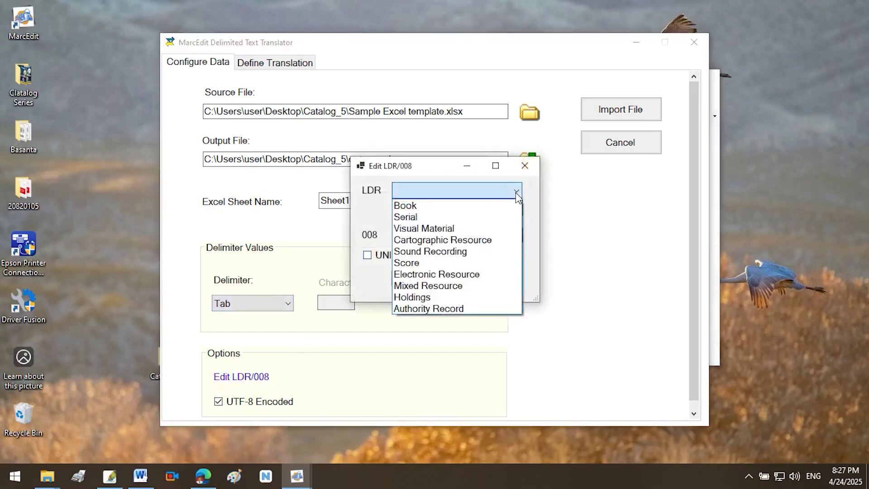
pyautogui.click(482, 209)
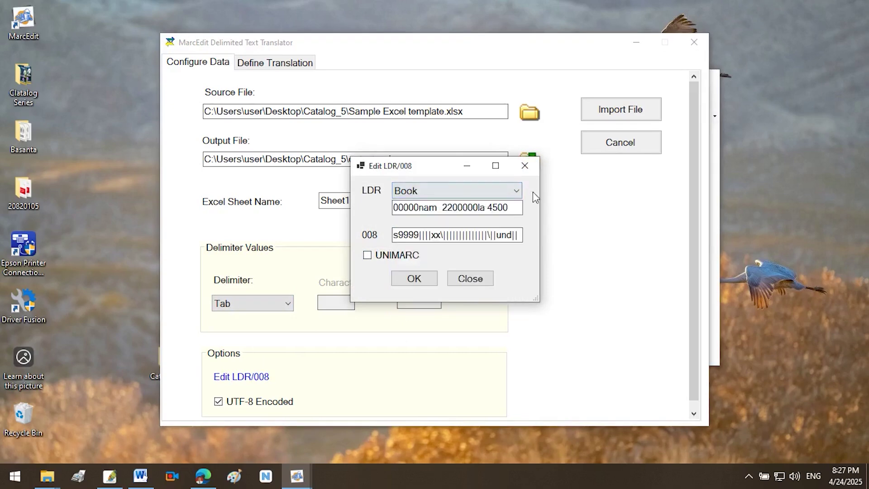
pyautogui.click(426, 275)
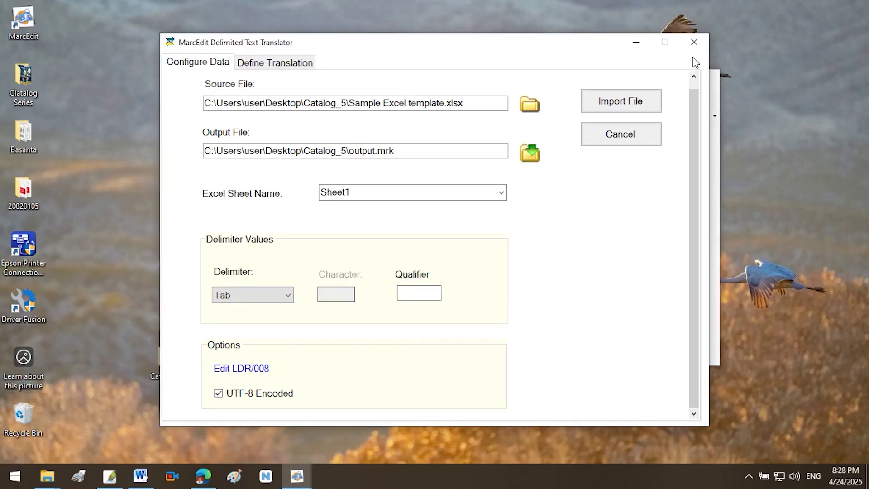
# Import the Excel file into the Data Snapshot and widen Field 0 to show its 020$a ISBN values
pyautogui.click(632, 108)
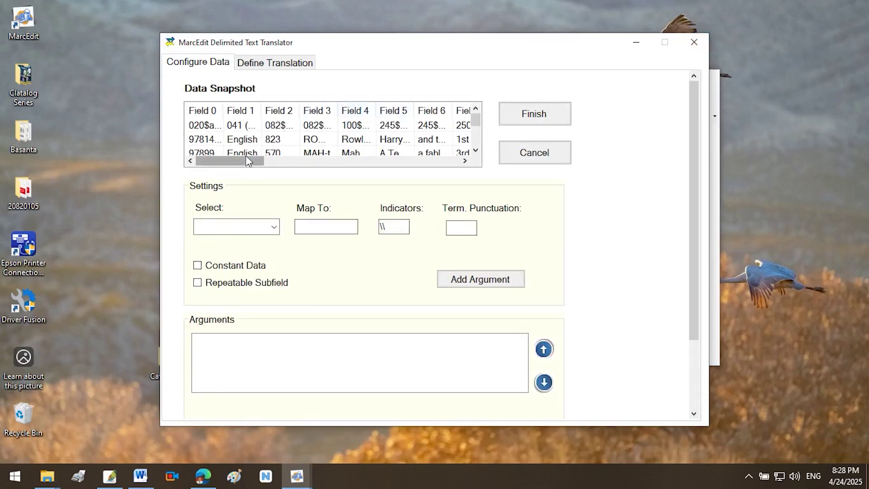
pyautogui.moveTo(253, 161); pyautogui.dragTo(206, 162)
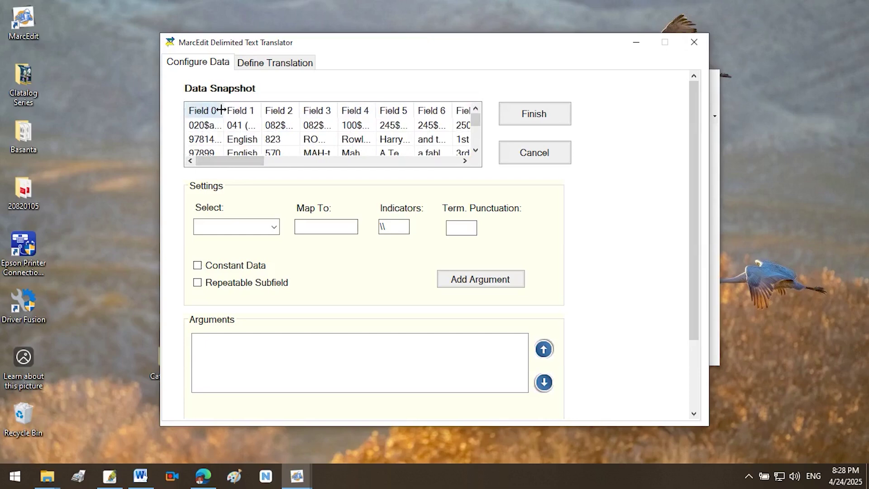
pyautogui.moveTo(221, 109); pyautogui.dragTo(255, 105)
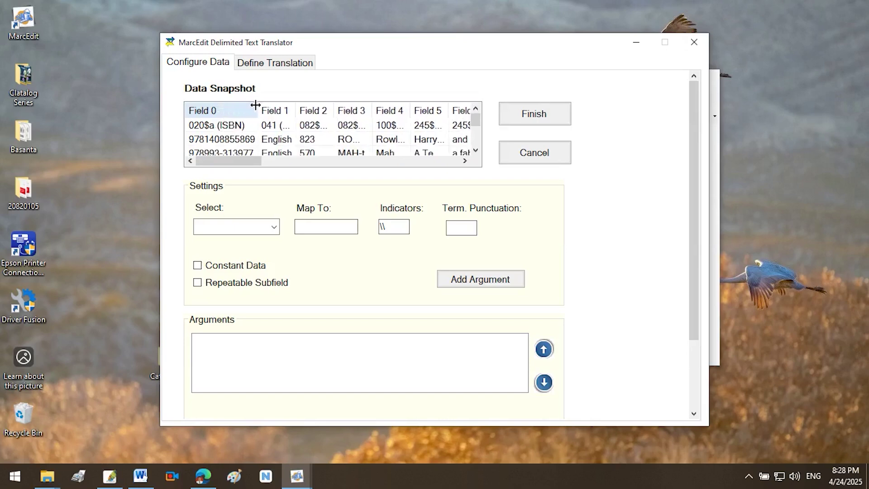
pyautogui.click(222, 125)
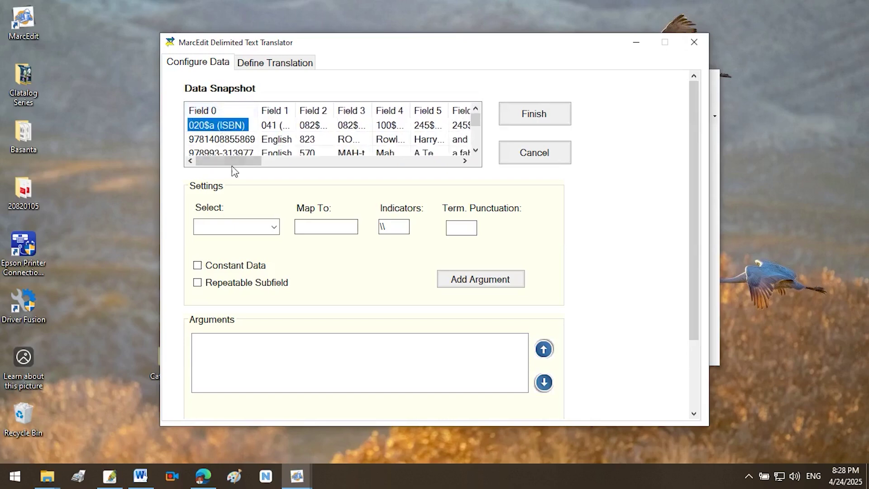
pyautogui.click(273, 228)
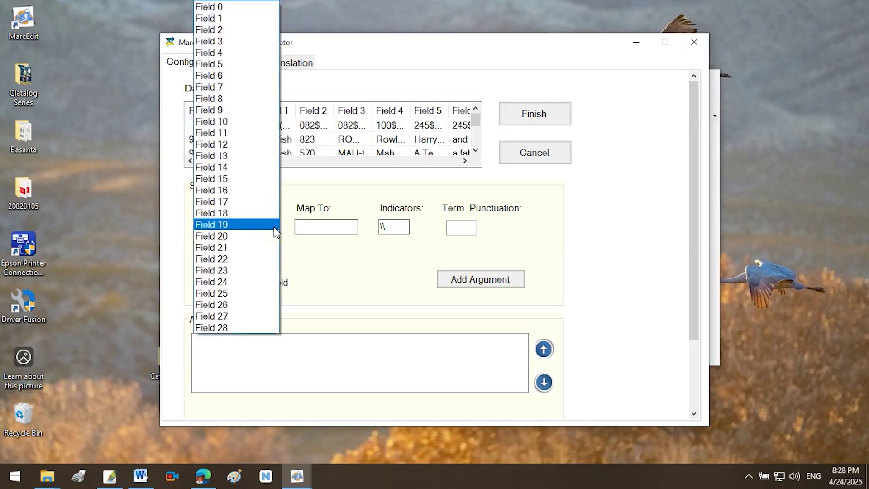
# Add argument mappings Field 0 to 020$a and Field 1 to 041$a
pyautogui.click(218, 9)
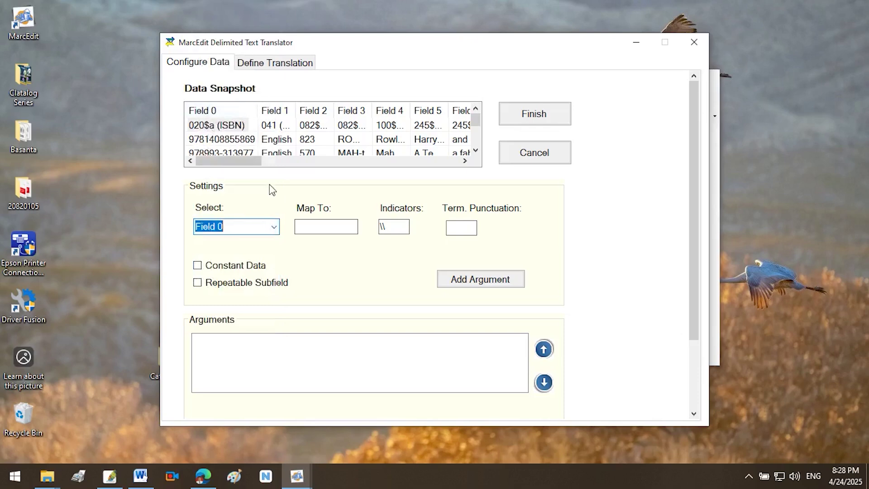
pyautogui.press('Tab')
pyautogui.write('020')
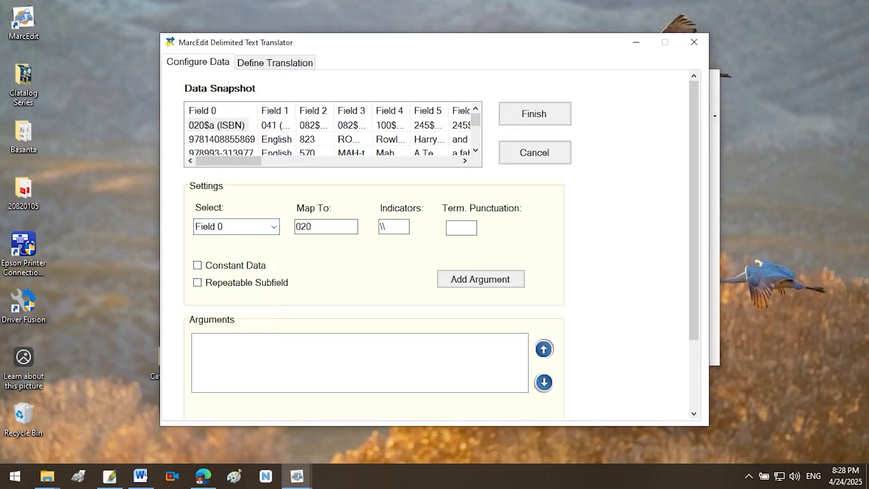
pyautogui.write('$a')
pyautogui.click(469, 280)
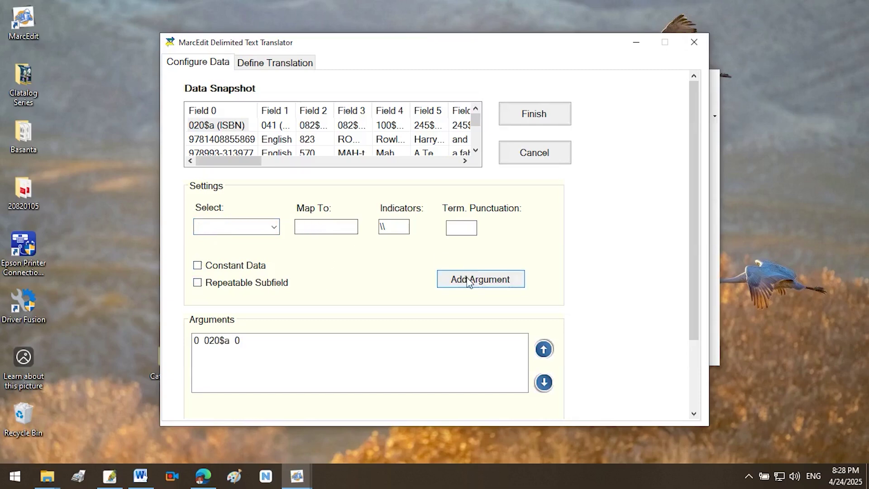
pyautogui.click(274, 227)
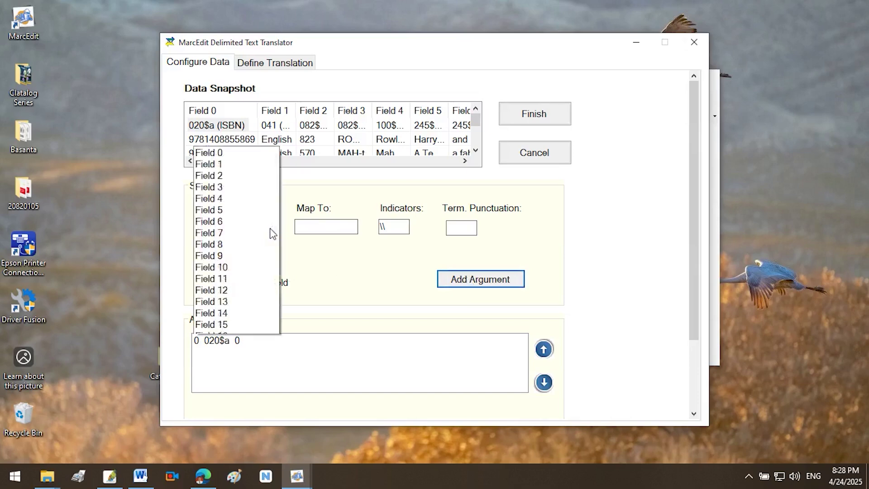
pyautogui.click(262, 228)
pyautogui.click(273, 230)
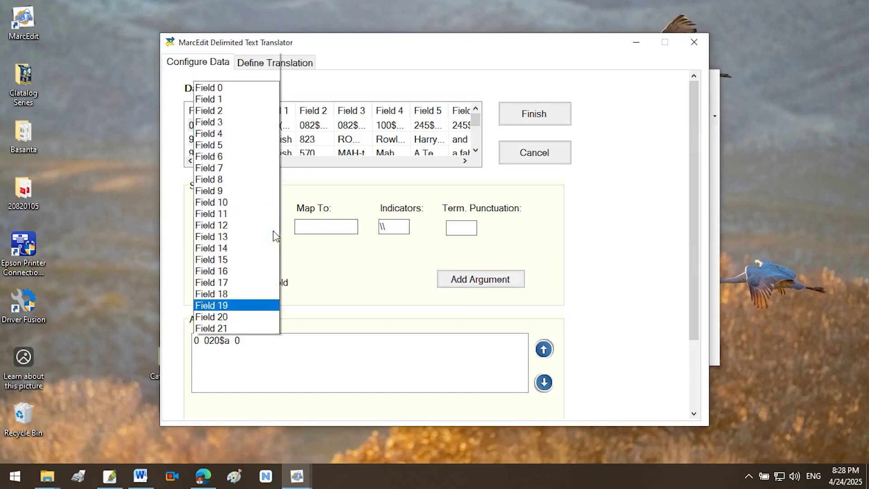
pyautogui.click(226, 20)
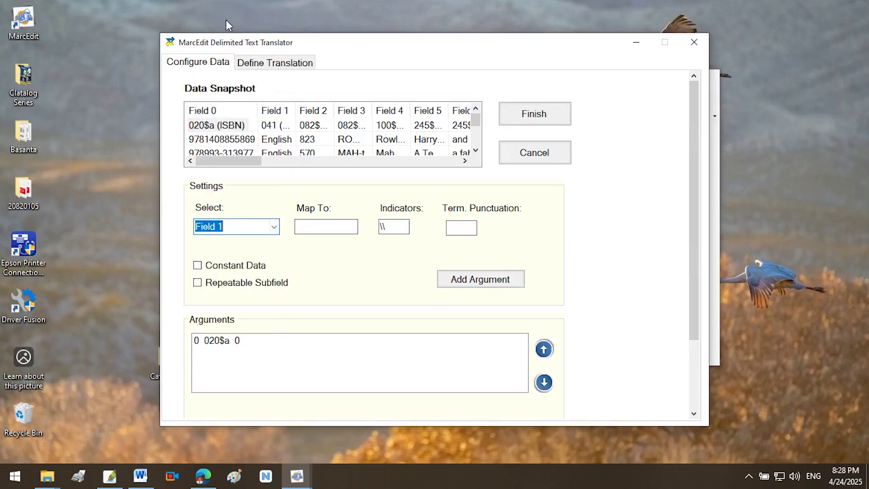
pyautogui.press('Tab')
pyautogui.write('041')
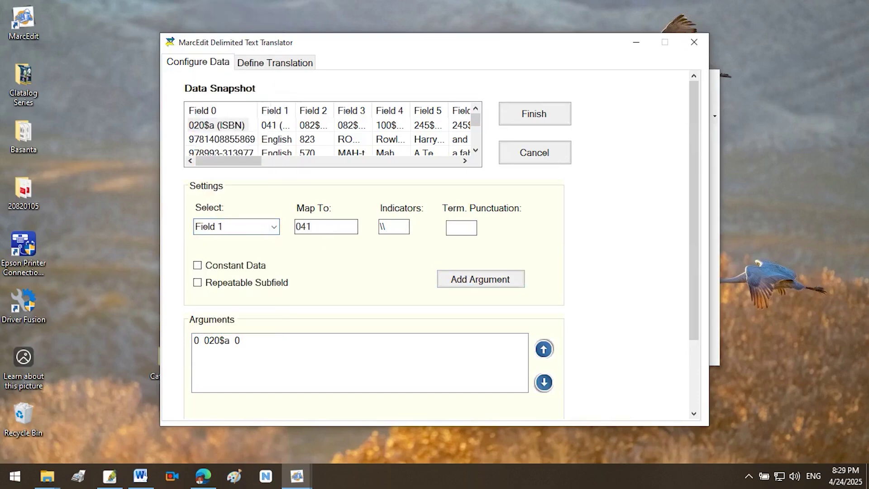
pyautogui.click(475, 282)
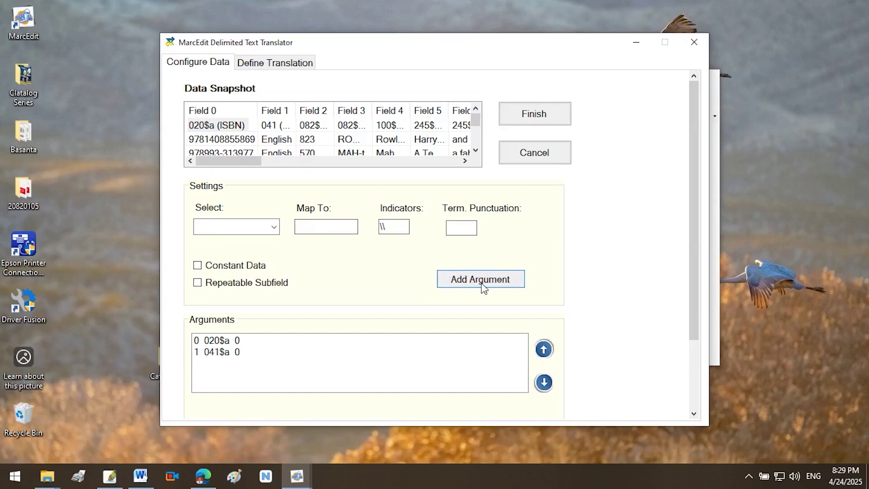
# Map Field 2 to 082$a, then select Field 3 and start entering its MARC tag
pyautogui.click(267, 227)
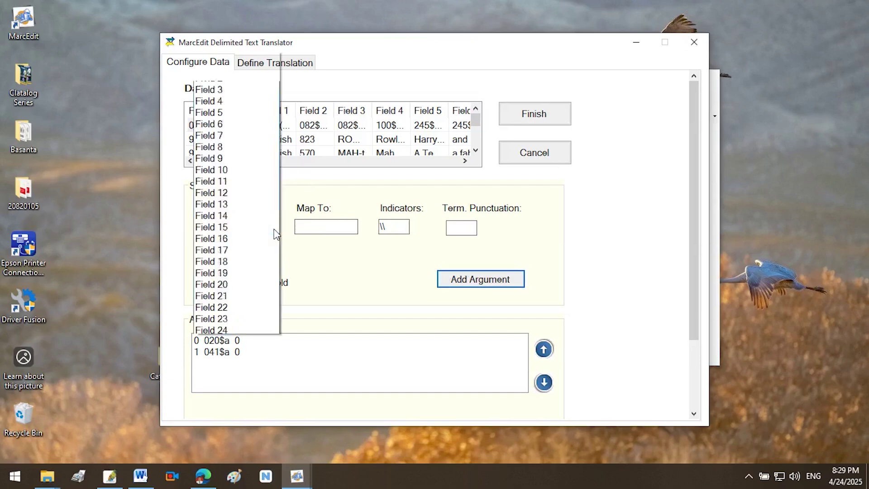
pyautogui.click(219, 30)
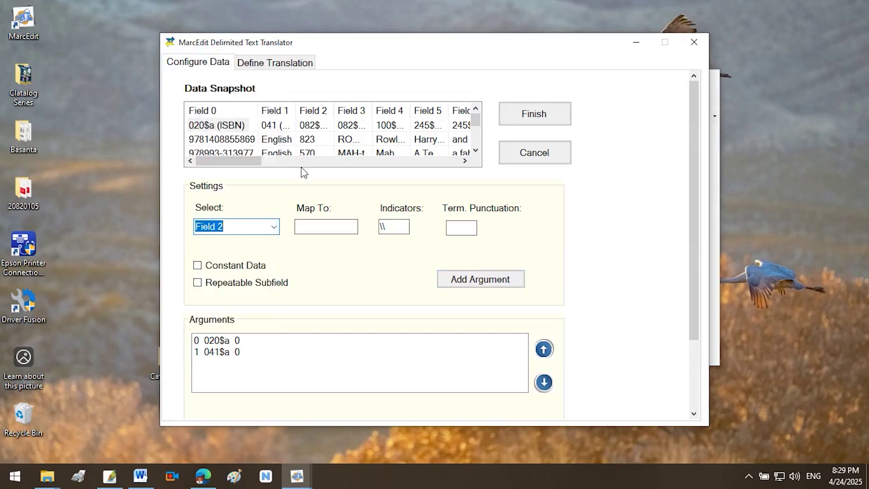
pyautogui.click(339, 225)
pyautogui.write('082$a')
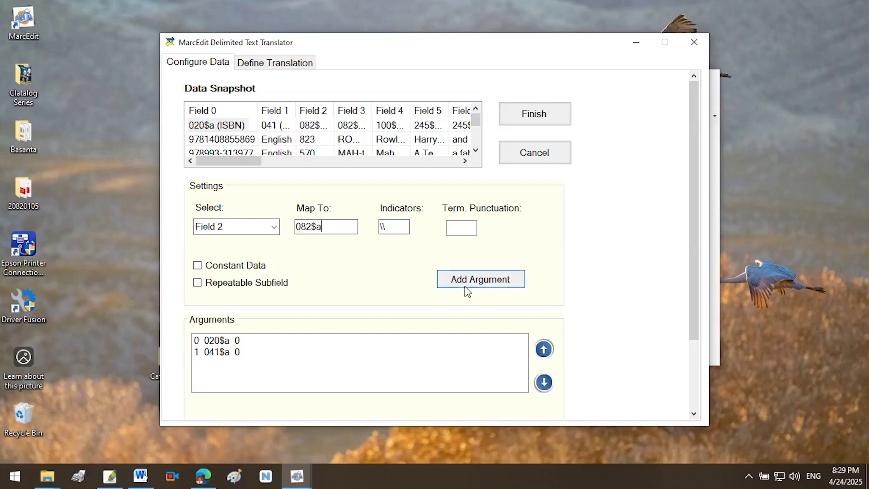
pyautogui.click(464, 283)
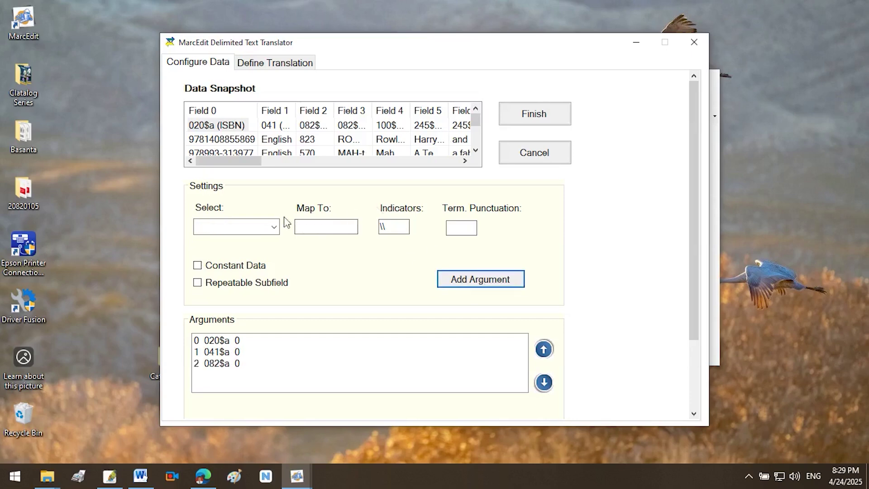
pyautogui.click(273, 229)
pyautogui.click(274, 228)
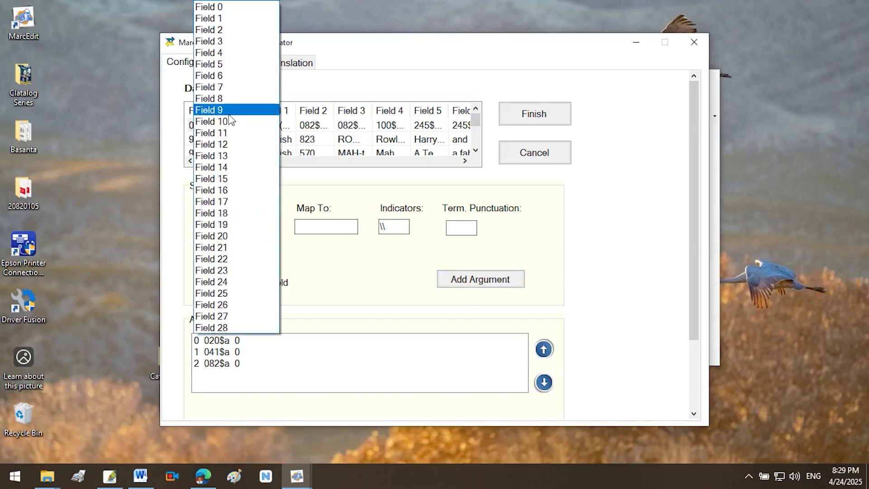
pyautogui.click(210, 38)
pyautogui.click(340, 225)
pyautogui.write('0')
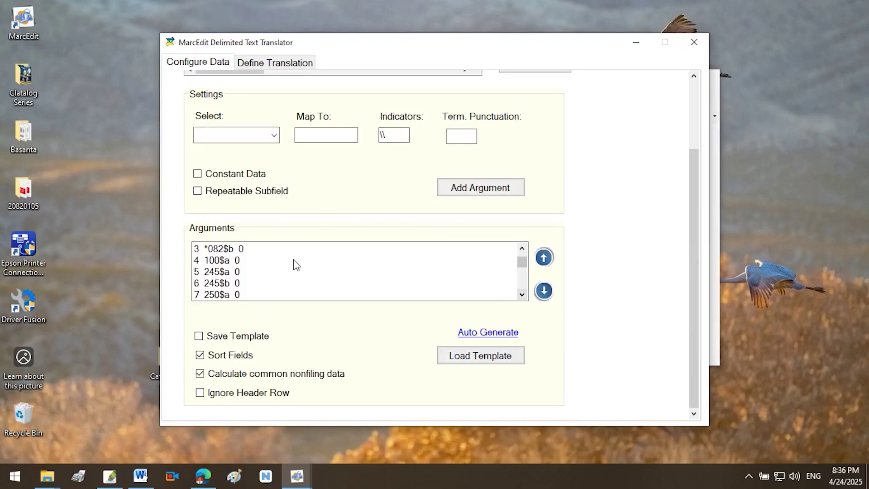
# Join the 245$a and 245$b mappings into a single argument
pyautogui.click(233, 273)
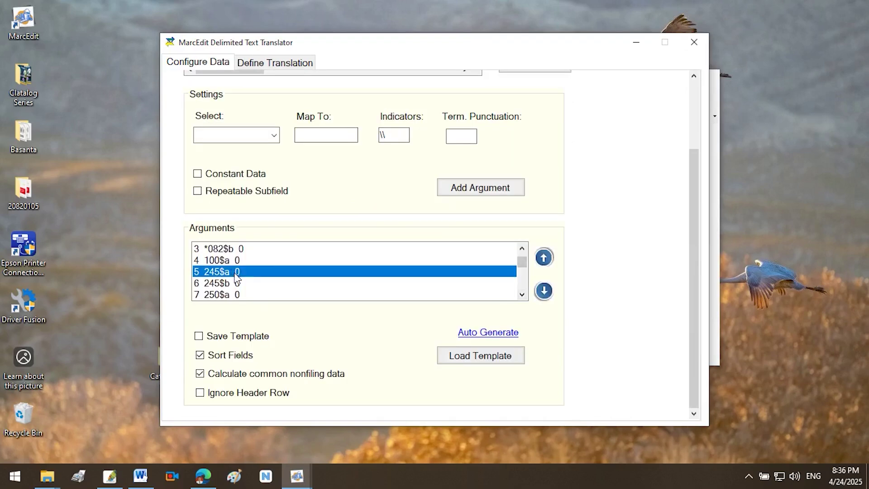
pyautogui.keyDown('shift'); pyautogui.click(231, 282); pyautogui.keyUp('shift')
pyautogui.rightClick(230, 279)
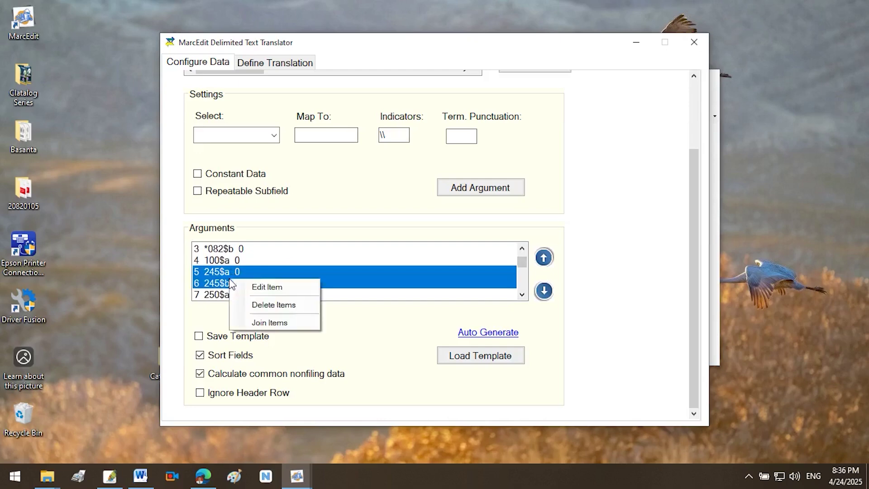
pyautogui.click(279, 323)
# Enable Save Template and finish the translator to save the template
pyautogui.moveTo(522, 262); pyautogui.dragTo(520, 281)
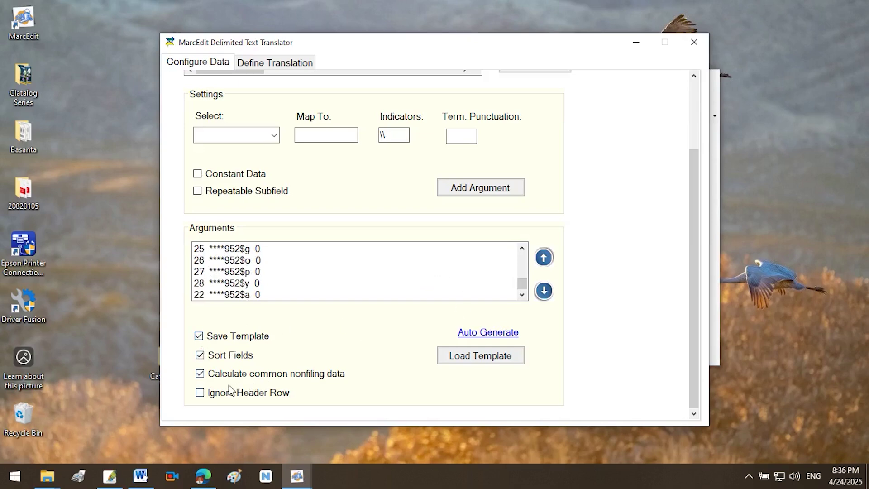
pyautogui.click(199, 392)
pyautogui.moveTo(690, 246); pyautogui.dragTo(689, 179)
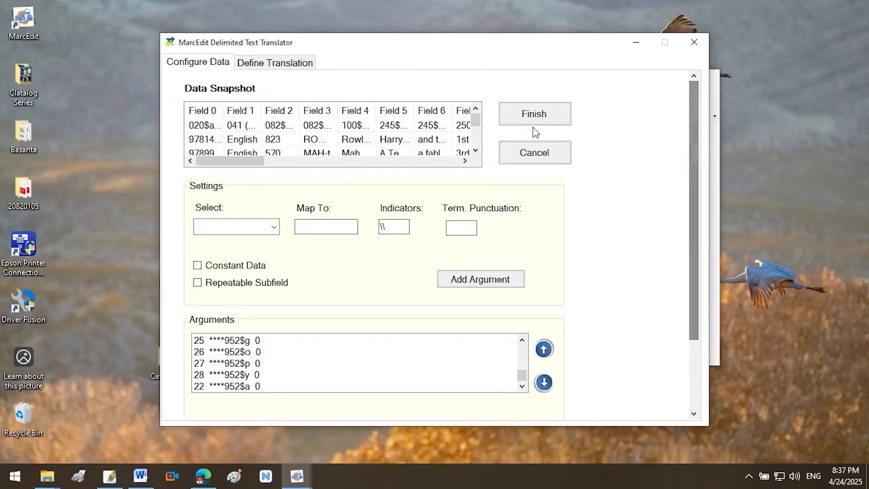
pyautogui.click(528, 115)
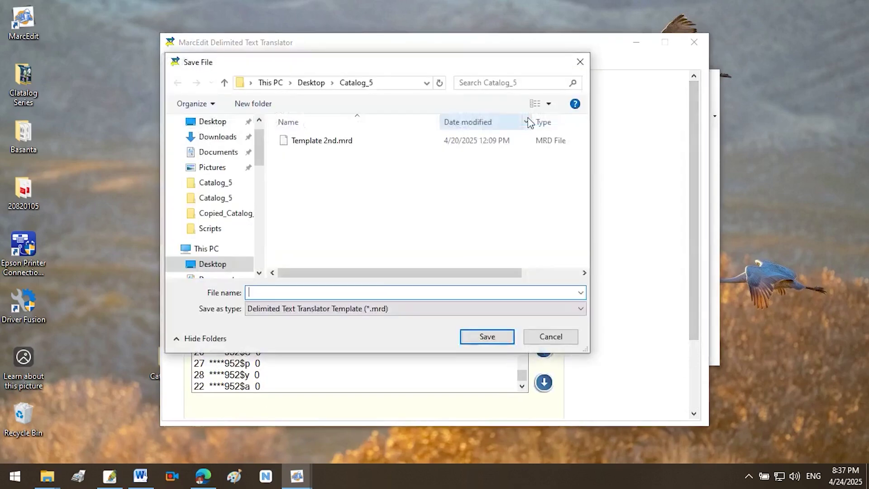
# Enter 'templ' as the start of the template file name
pyautogui.write('temp')
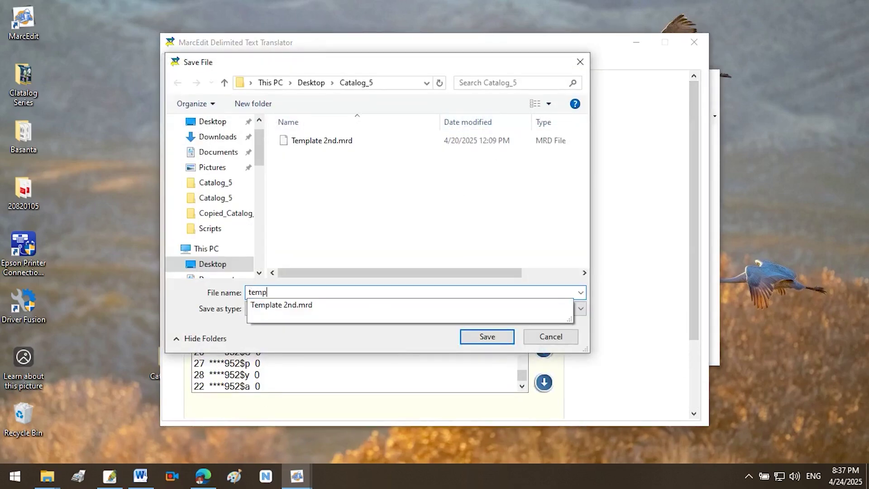
pyautogui.write('l')
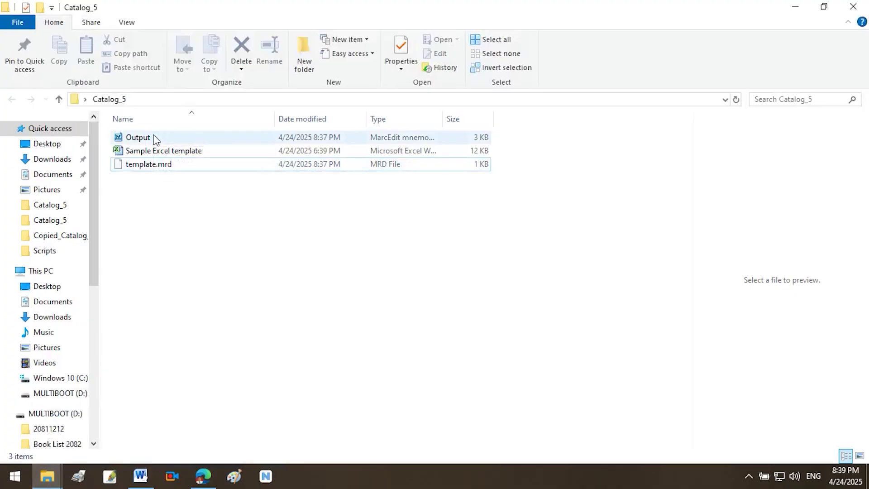
# Open the converted Output file from Catalog_5 in MarcEdit using Open with
pyautogui.rightClick(155, 137)
pyautogui.moveTo(210, 148)
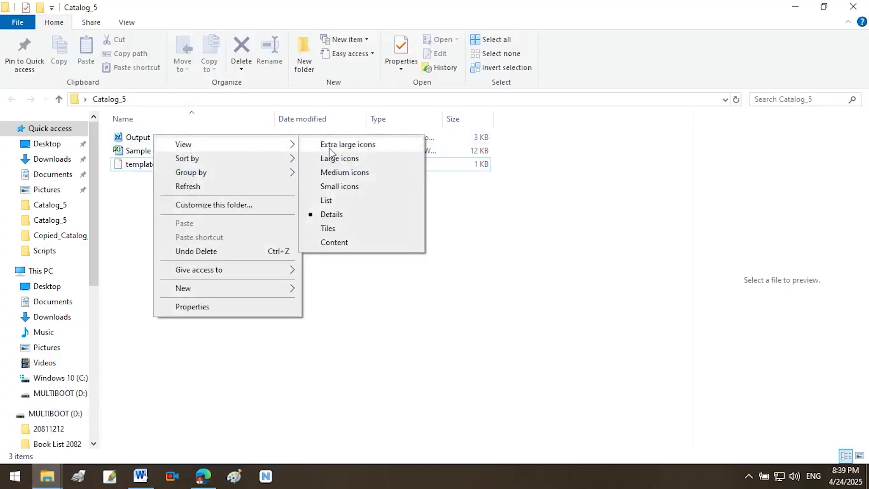
pyautogui.moveTo(235, 175)
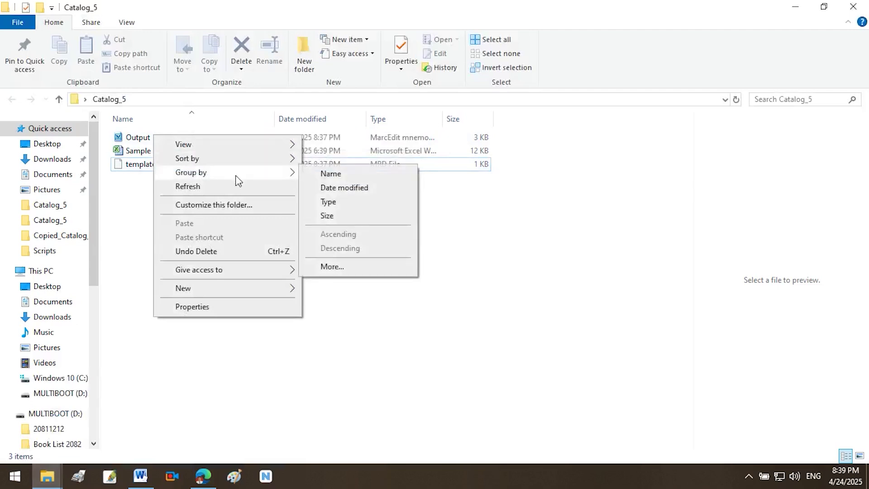
pyautogui.click(140, 136)
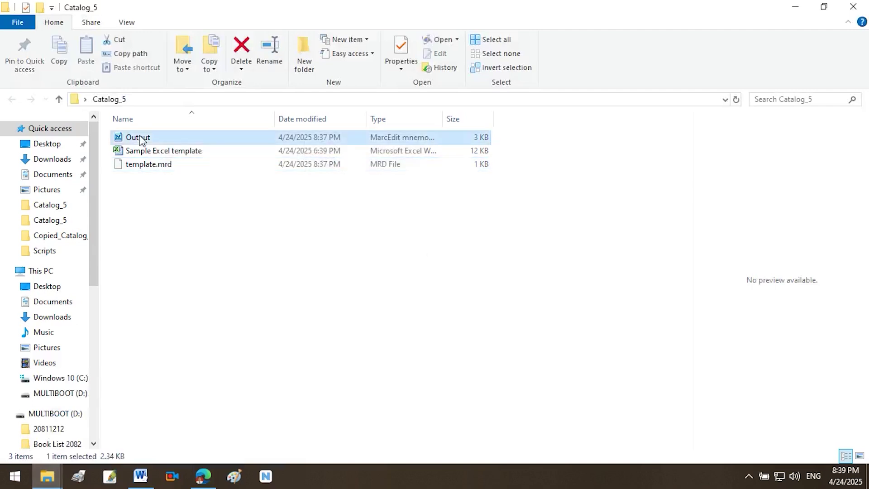
pyautogui.rightClick(139, 135)
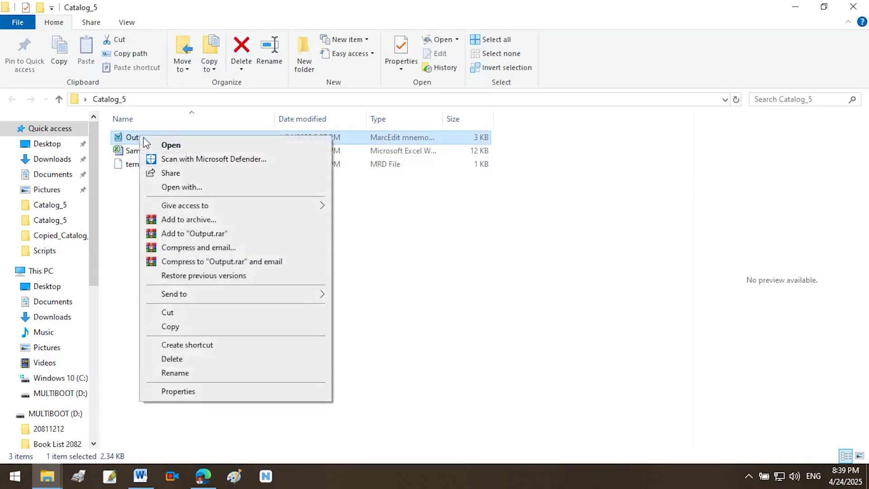
pyautogui.click(238, 192)
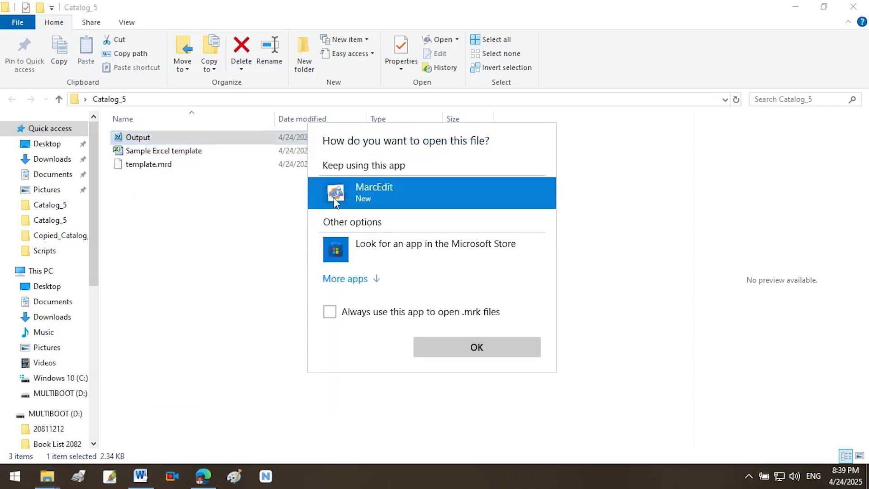
pyautogui.click(478, 350)
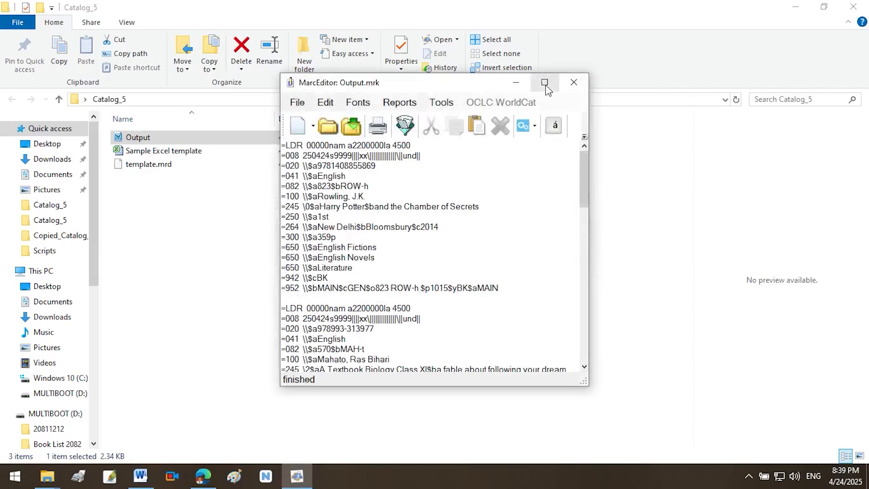
# Maximize MarcEditor, scroll to the last Nepali record, and select its 952 line
pyautogui.click(544, 82)
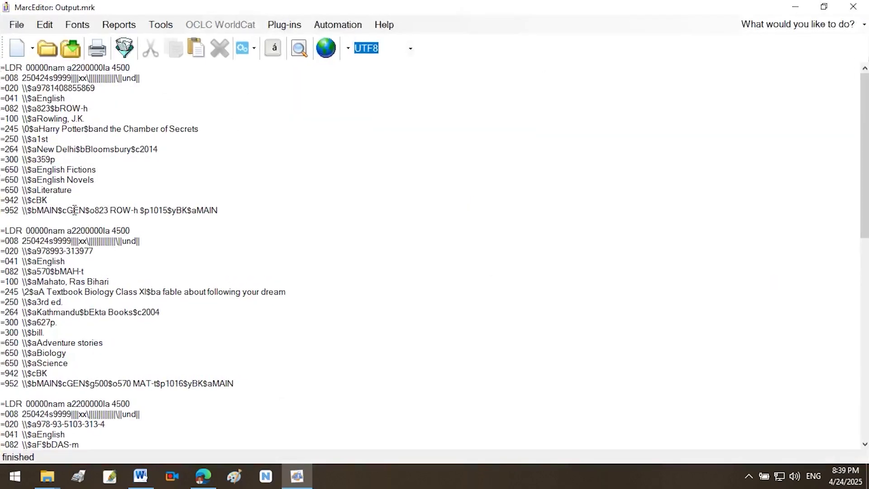
pyautogui.scroll(-11, 75, 210)
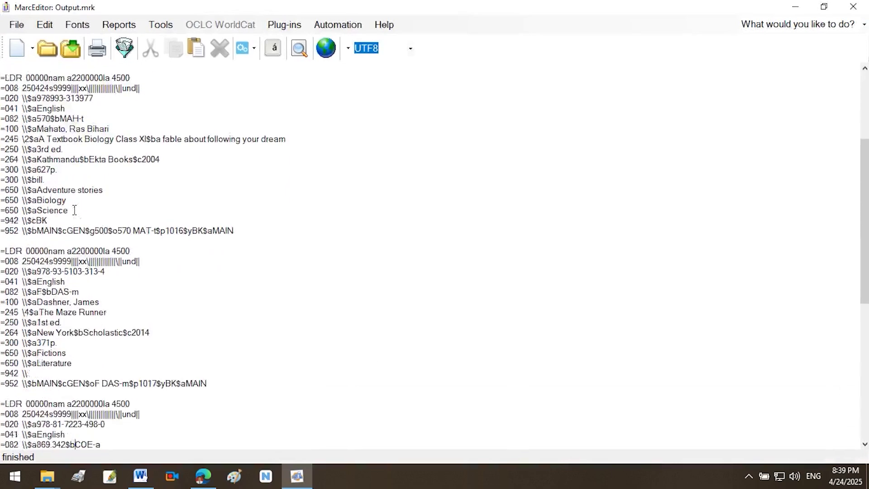
pyautogui.scroll(-4, 74, 210)
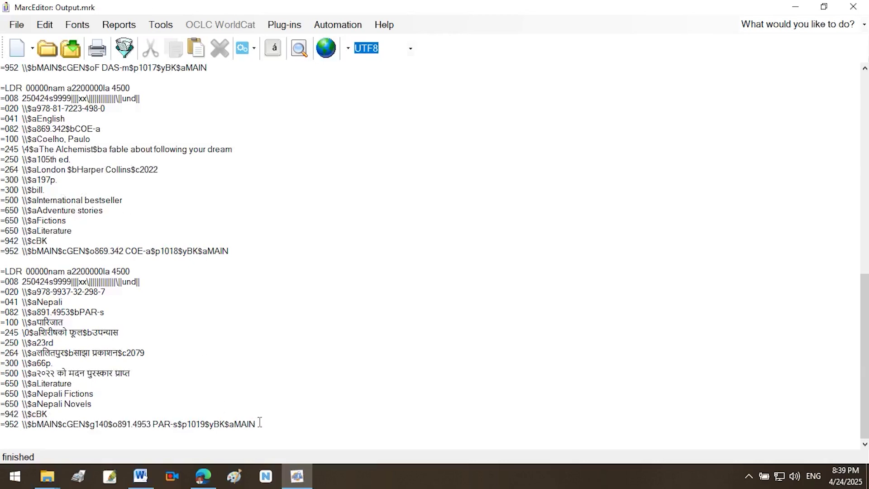
pyautogui.moveTo(259, 424); pyautogui.dragTo(1, 424)
pyautogui.hotkey('ctrl', 'c')
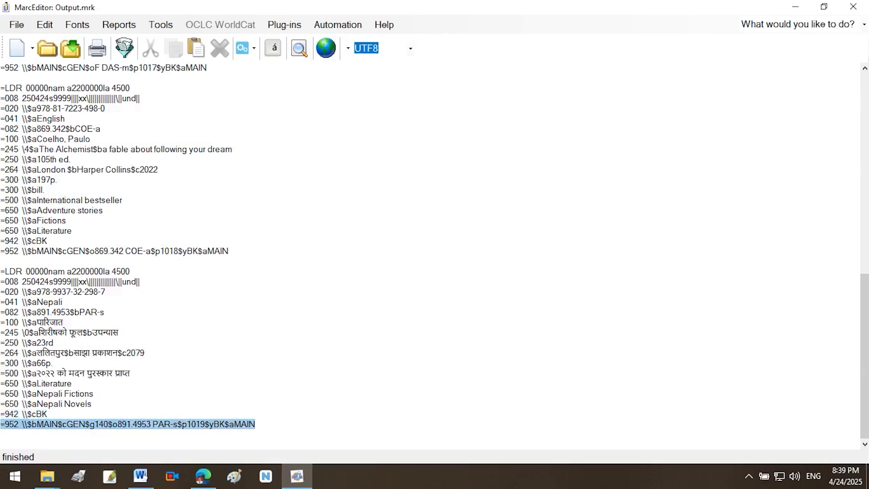
# Paste a duplicate 952 line below the original and change its barcode from p1019 to p1020
pyautogui.click(266, 420)
pyautogui.press('Return')
pyautogui.hotkey('ctrl', 'v')
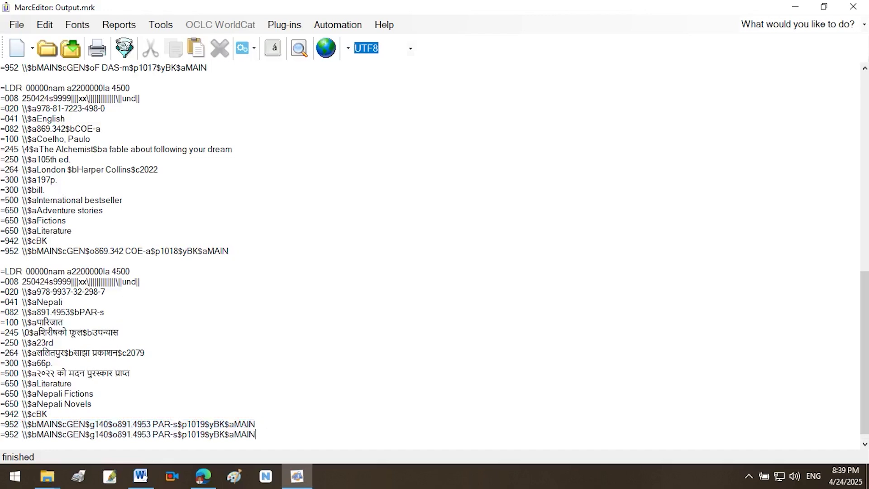
pyautogui.click(144, 435)
pyautogui.click(197, 434)
pyautogui.write('20')
pyautogui.press('Delete')
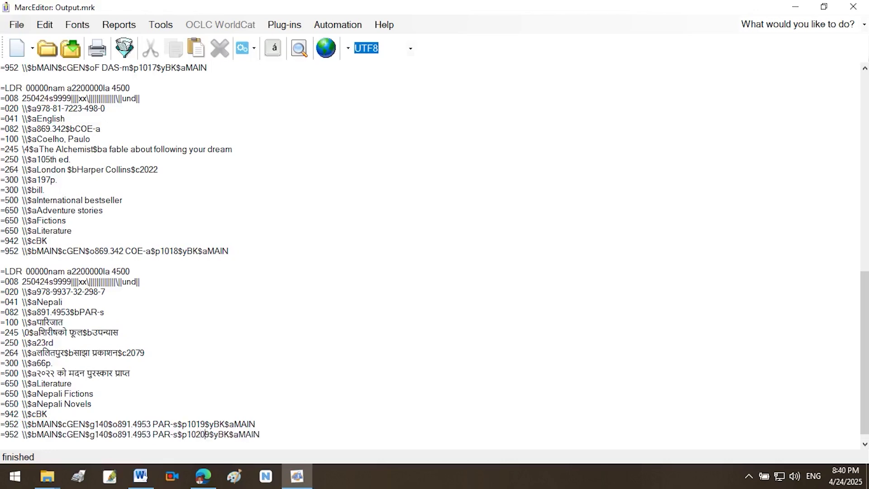
pyautogui.press('Delete')
# Compile the edited records with File > Compile File into MARC and save as 'MARC Test'
pyautogui.hotkey('alt', 'f')
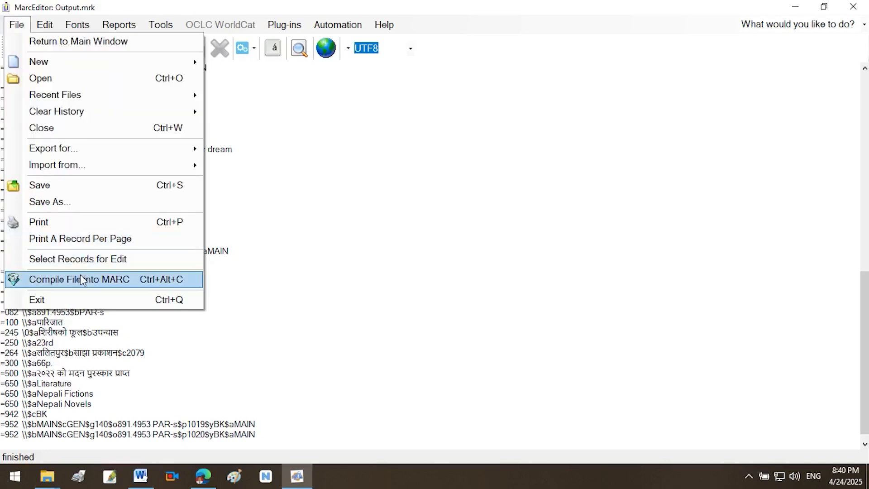
pyautogui.click(81, 276)
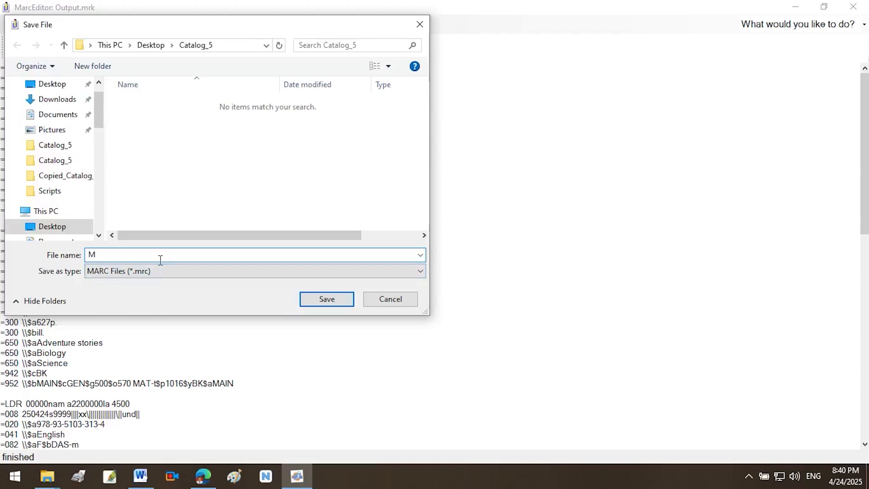
pyautogui.write('MARC Test')
pyautogui.click(334, 301)
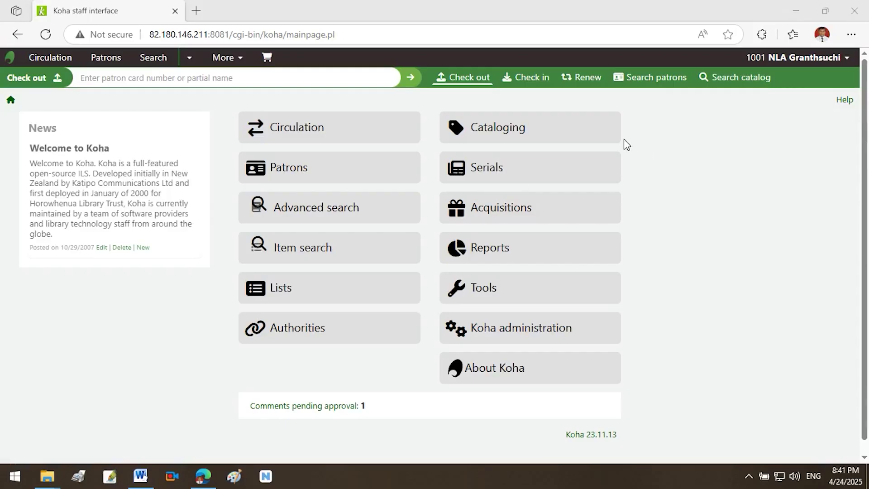
# Upload MARC final.mrc on Koha's Stage MARC records for import page
pyautogui.click(603, 137)
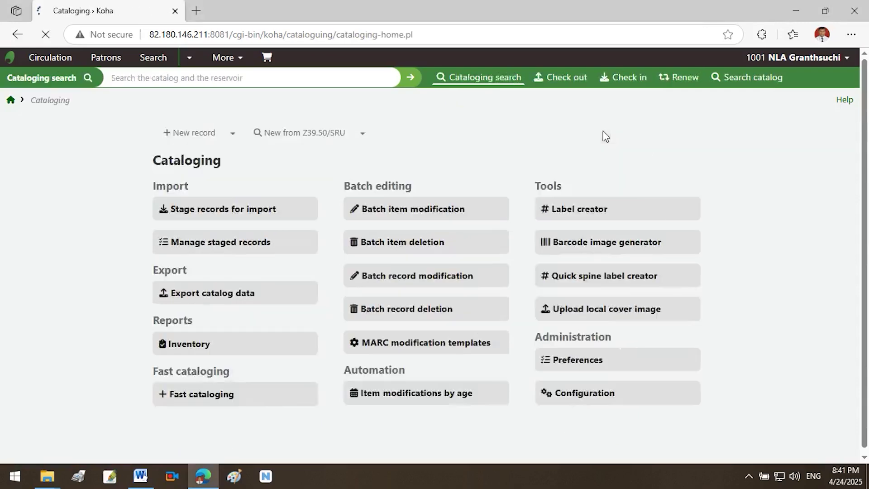
pyautogui.click(255, 211)
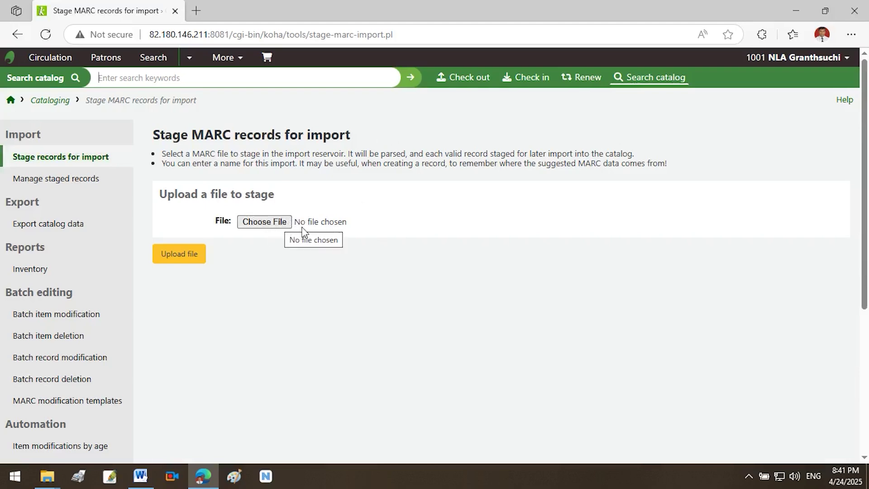
pyautogui.click(266, 223)
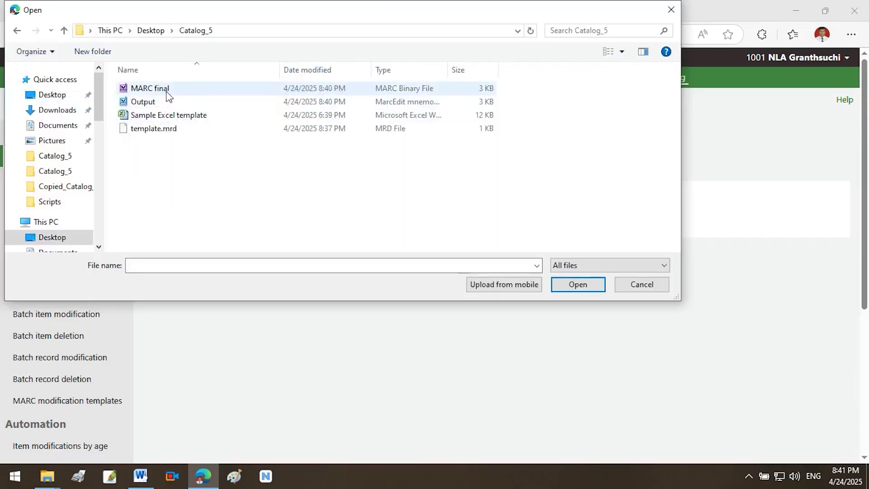
pyautogui.click(166, 92)
pyautogui.doubleClick(166, 92)
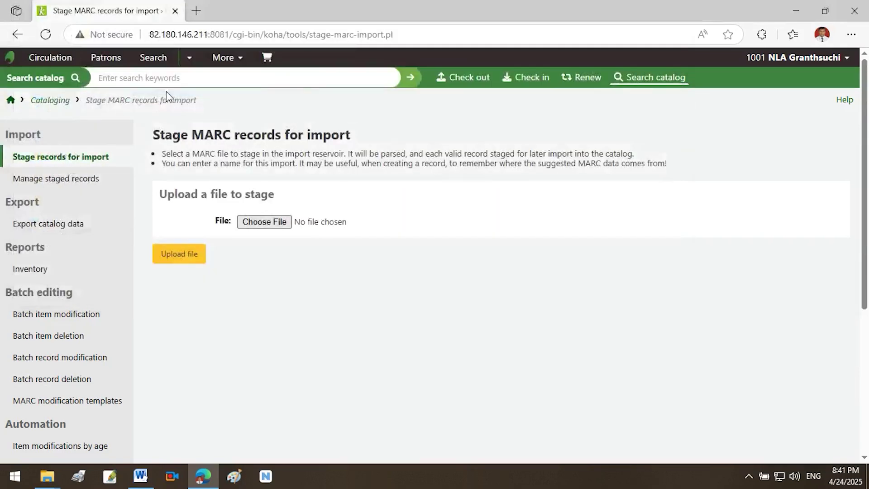
pyautogui.click(183, 257)
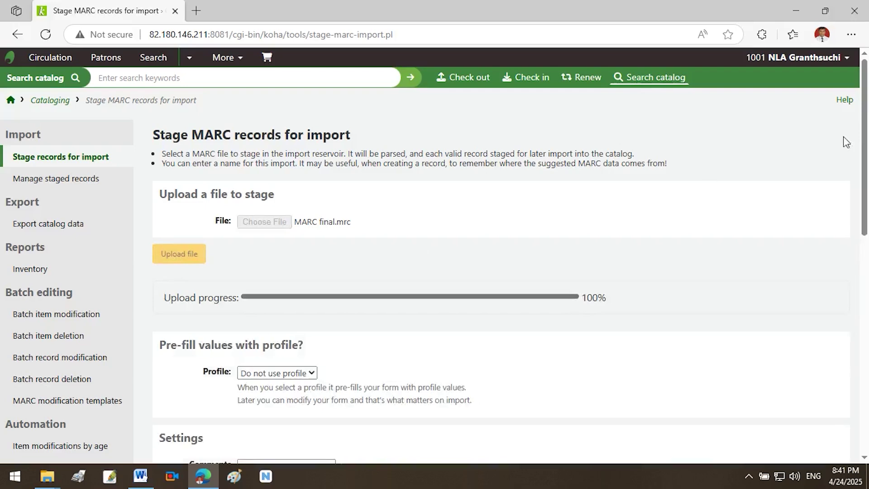
# Keep the record format as MARC and stage the uploaded records for import
pyautogui.moveTo(865, 149); pyautogui.dragTo(863, 256)
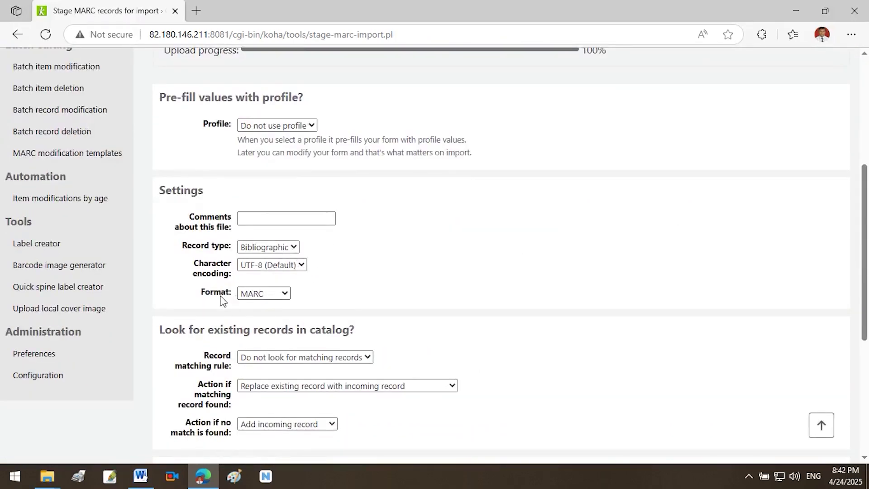
pyautogui.click(287, 301)
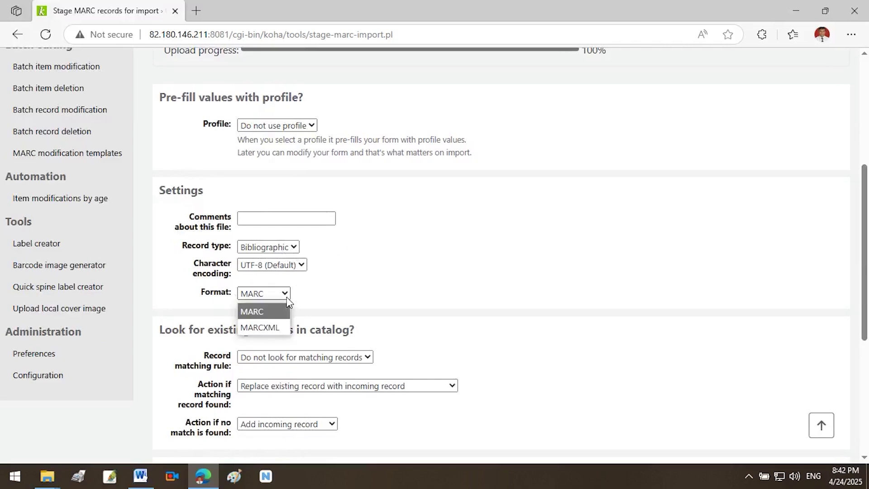
pyautogui.click(289, 301)
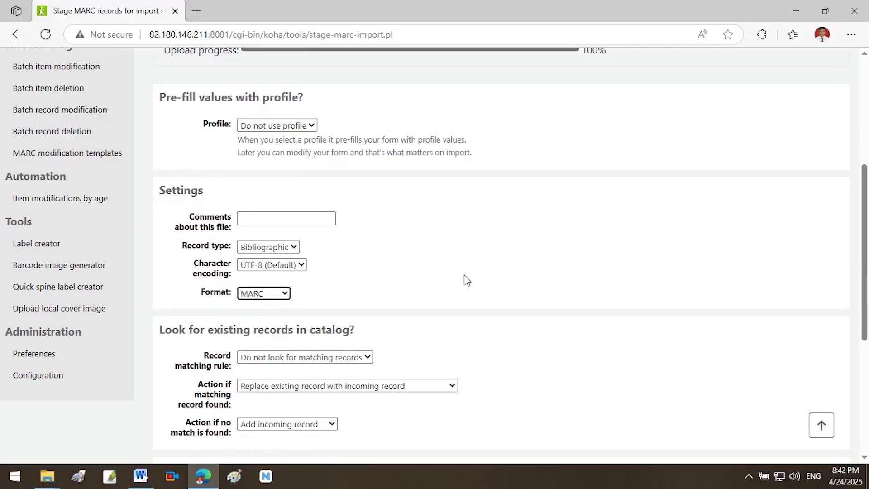
pyautogui.scroll(-5, 467, 279)
pyautogui.click(190, 404)
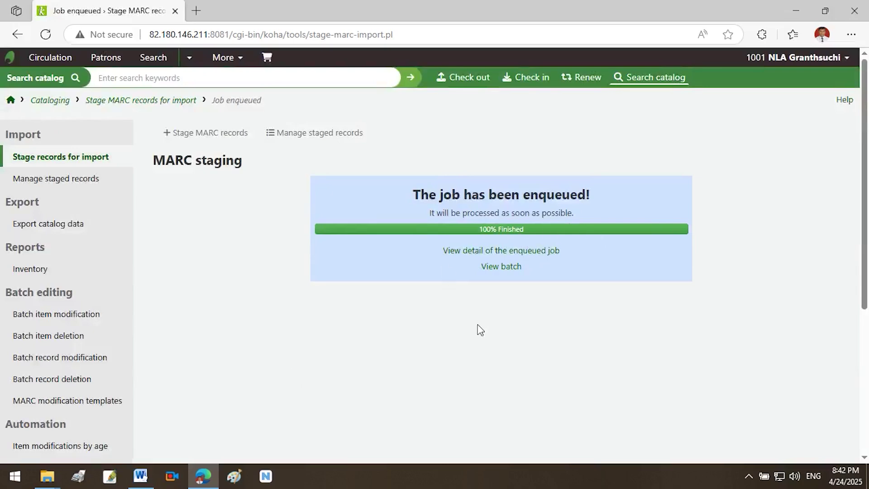
# Review staged batch 15 and import its five records into the catalog
pyautogui.click(498, 267)
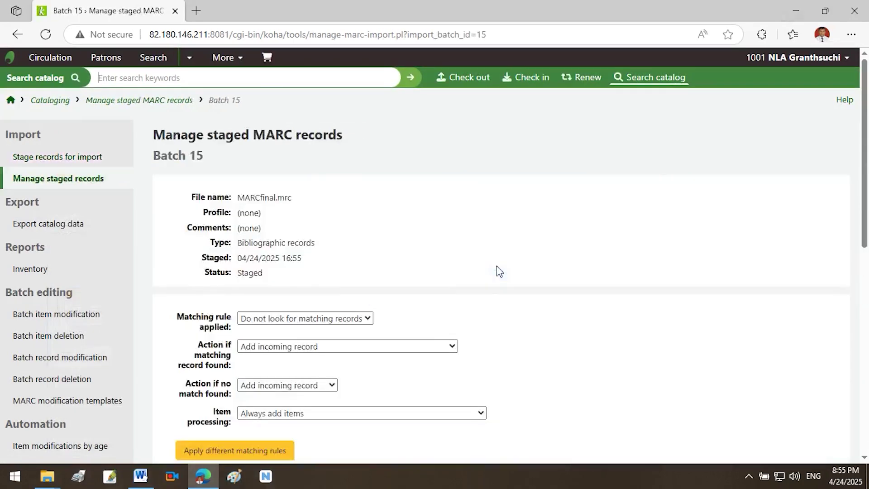
pyautogui.moveTo(862, 167); pyautogui.dragTo(783, 202)
pyautogui.click(11, 100)
pyautogui.hotkey('alt', 'Left')
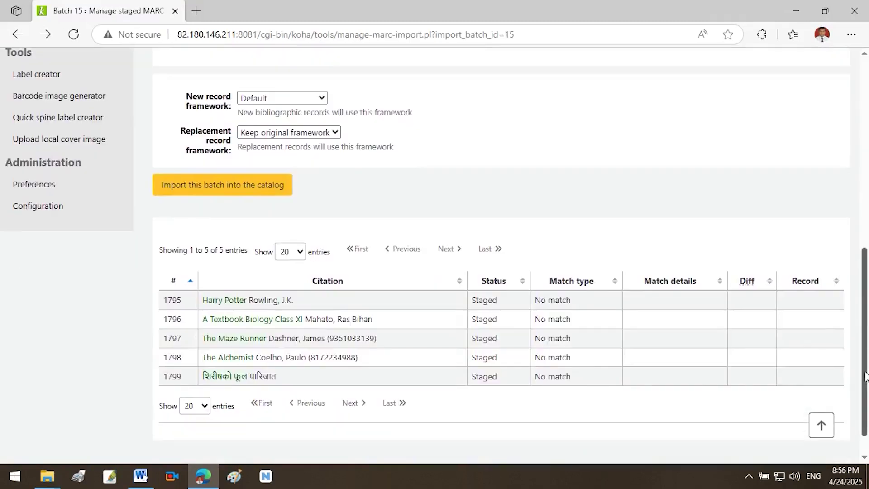
pyautogui.click(227, 186)
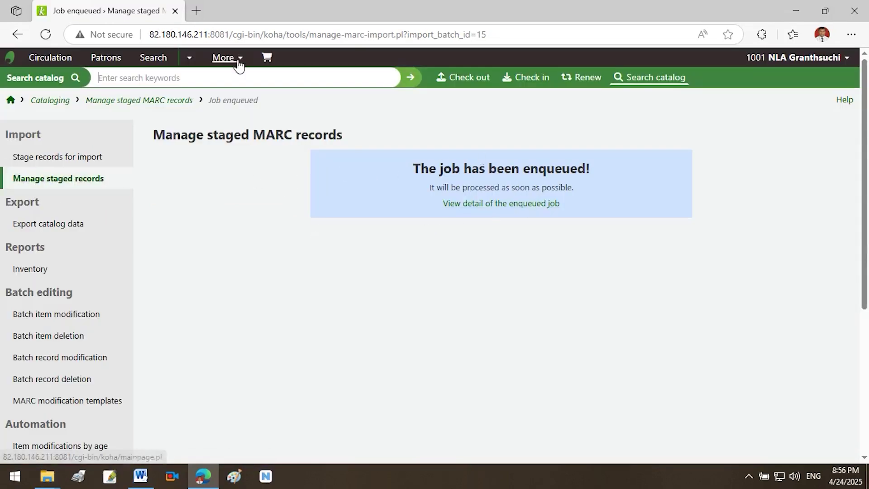
pyautogui.press('F5')
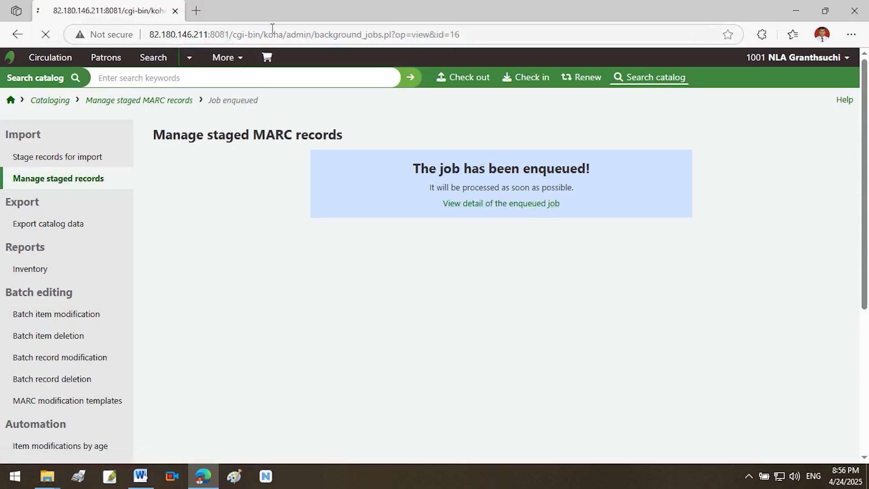
# Check the job report (5 records, 6 items added), then change the address to port 8080 to open the OPAC
pyautogui.moveTo(225, 34); pyautogui.dragTo(351, 35)
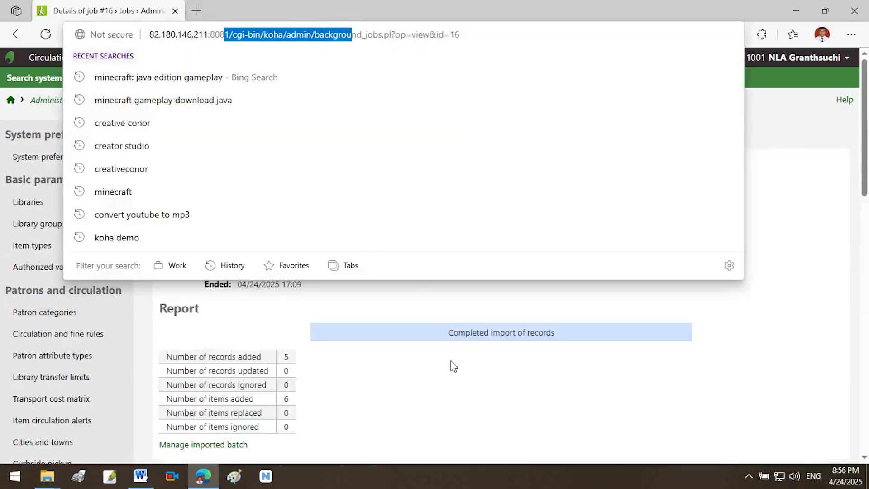
pyautogui.click(456, 379)
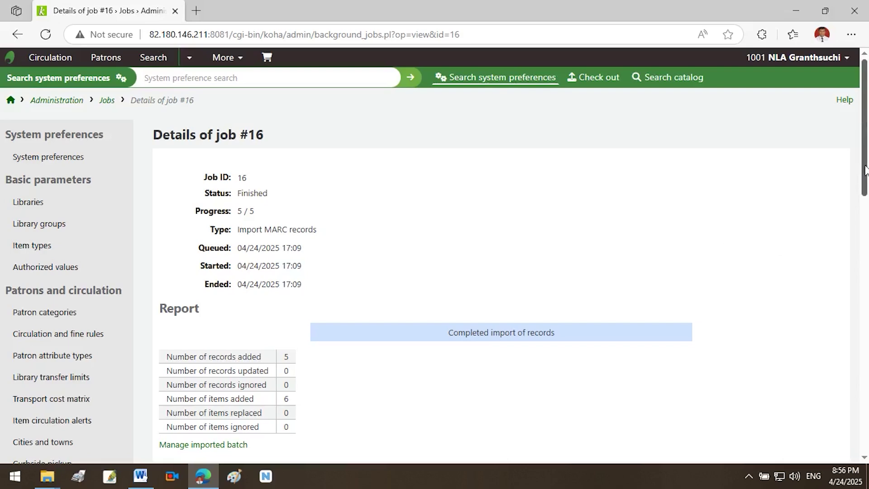
pyautogui.moveTo(865, 171); pyautogui.dragTo(829, 142)
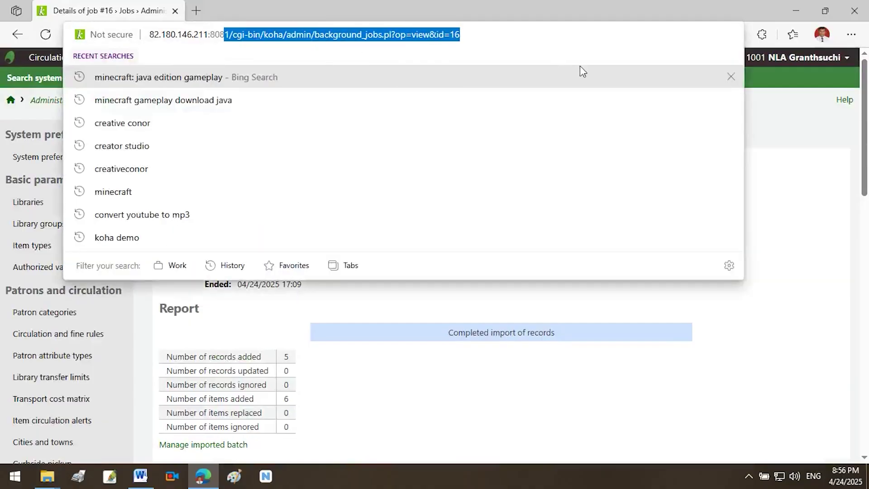
pyautogui.write('0.146.211:8080')
pyautogui.press('Return')
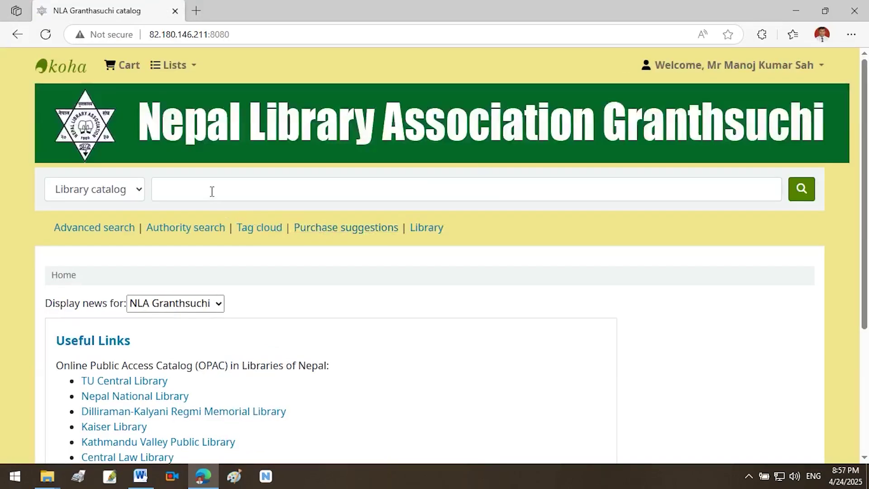
# Search the OPAC for 'harry potter' to reach the Chamber of Secrets details page
pyautogui.click(212, 192)
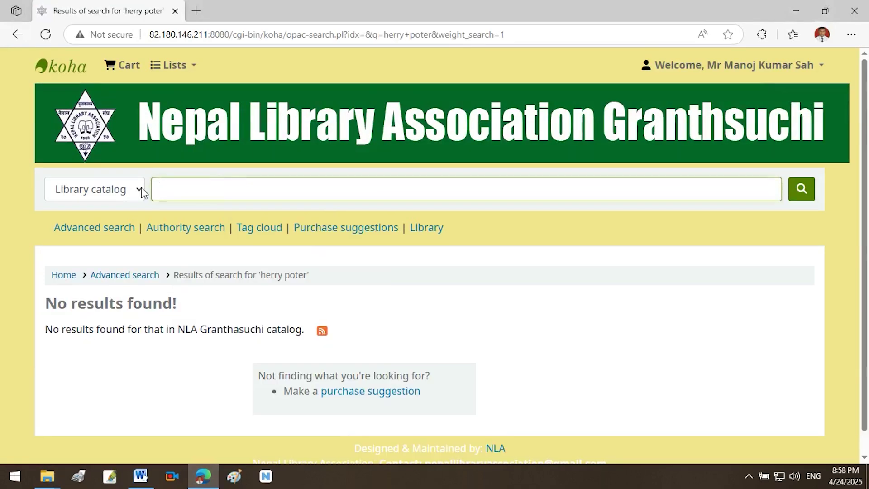
pyautogui.click(419, 334)
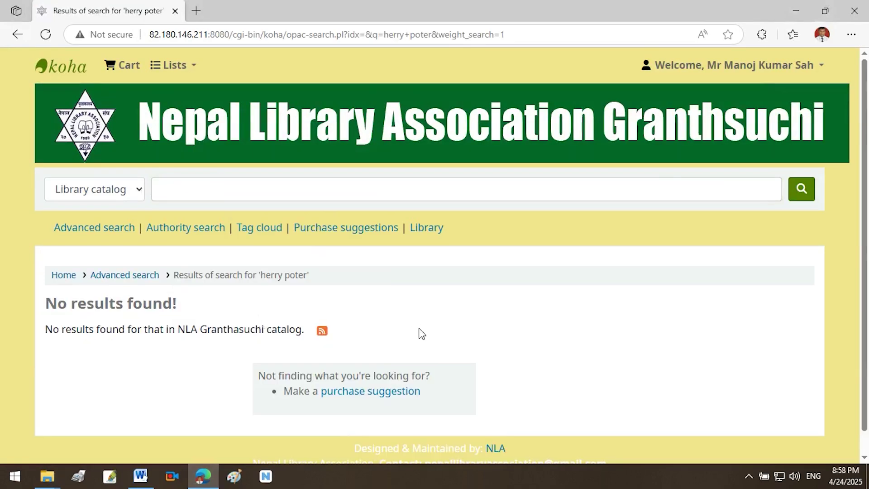
pyautogui.click(210, 191)
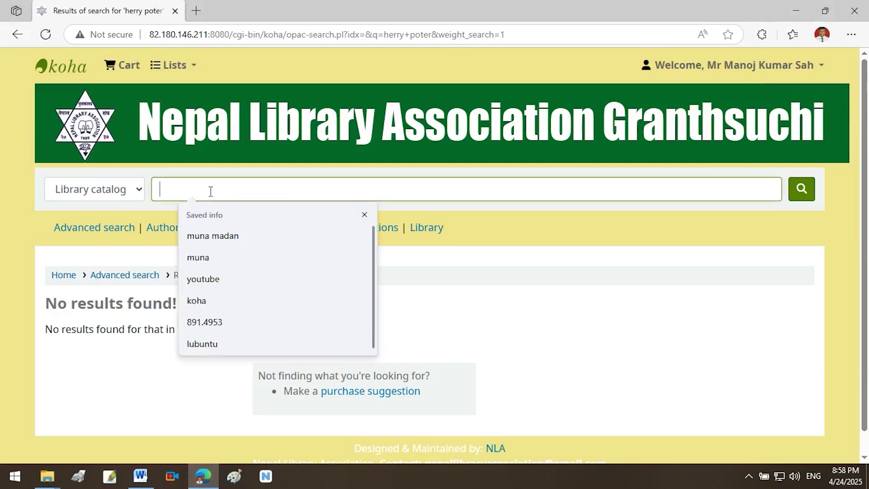
pyautogui.write('ha')
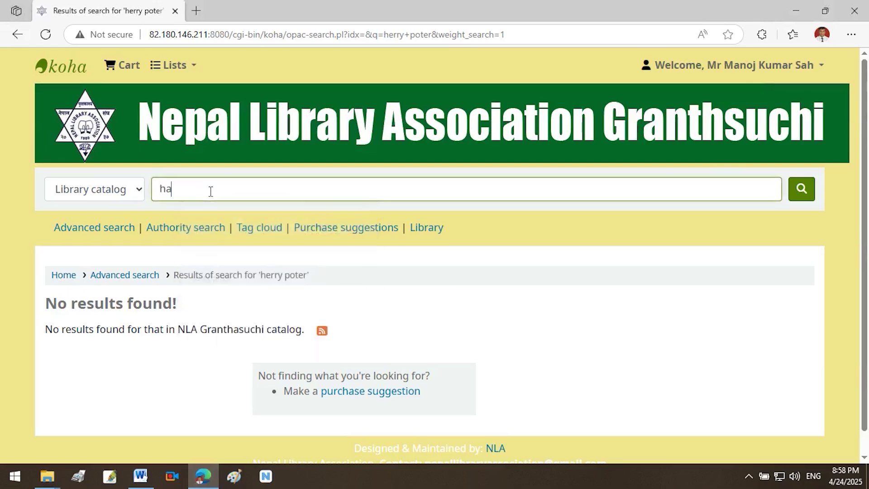
pyautogui.write('rry potter')
pyautogui.press('Return')
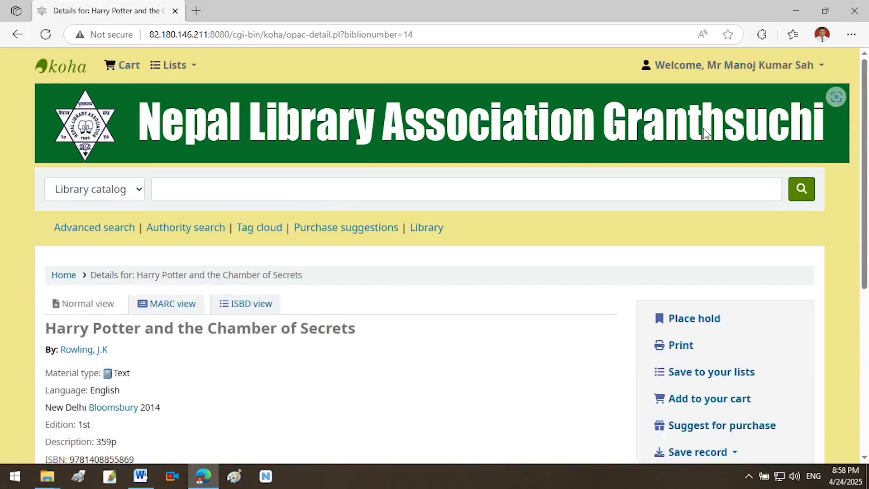
# Scroll through the Harry Potter and the Chamber of Secrets OPAC record
pyautogui.moveTo(865, 106); pyautogui.dragTo(843, 184)
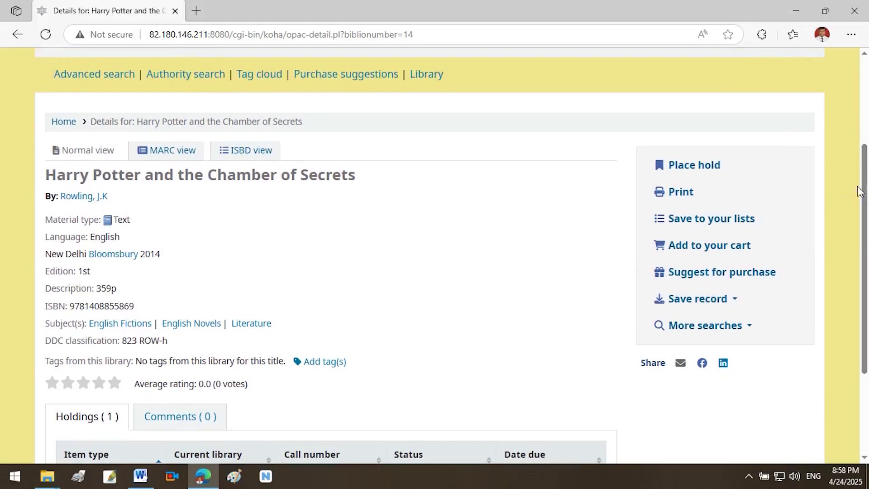
pyautogui.moveTo(859, 191)
pyautogui.mouseDown()
pyautogui.moveTo(861, 153)
pyautogui.moveTo(856, 193)
pyautogui.mouseUp()
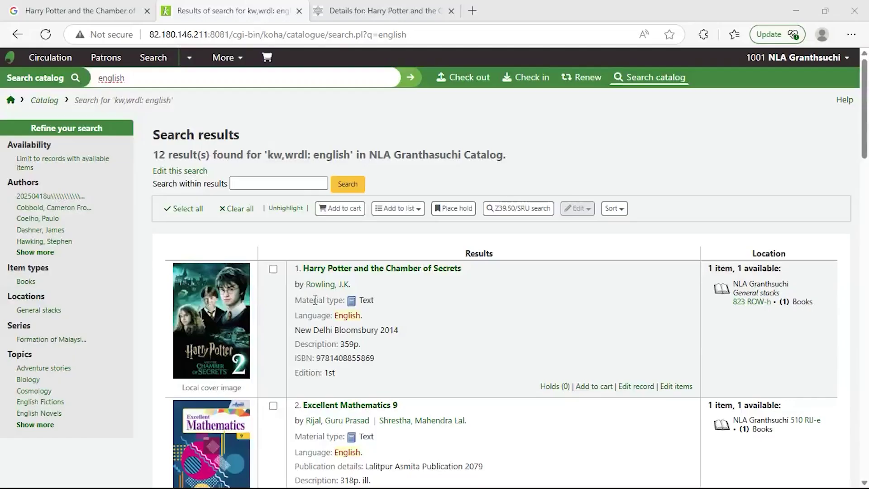
# Open the Harry Potter and the Chamber of Secrets staff record and review its holdings
pyautogui.scroll(-3, 138, 63)
pyautogui.scroll(3, 138, 63)
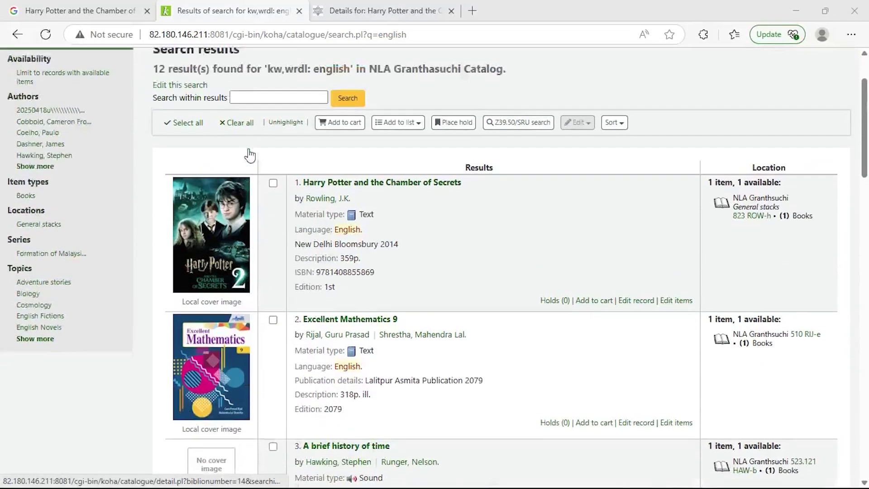
pyautogui.click(367, 270)
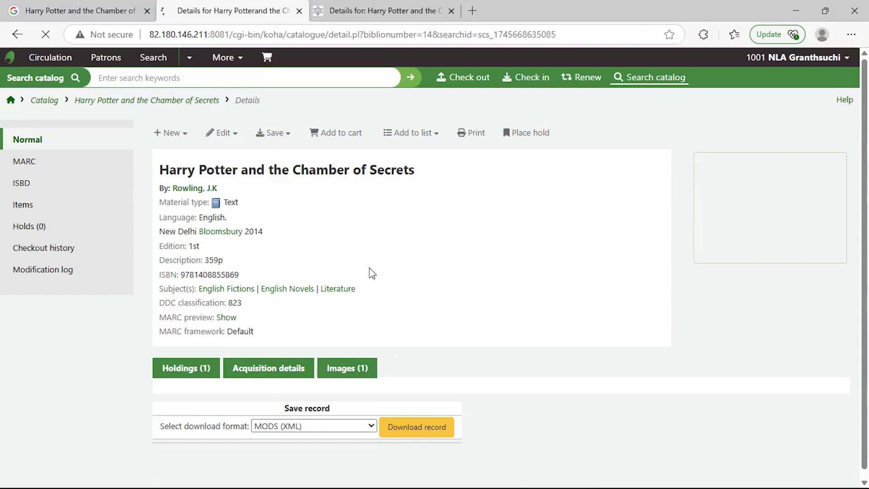
pyautogui.scroll(-1, 353, 256)
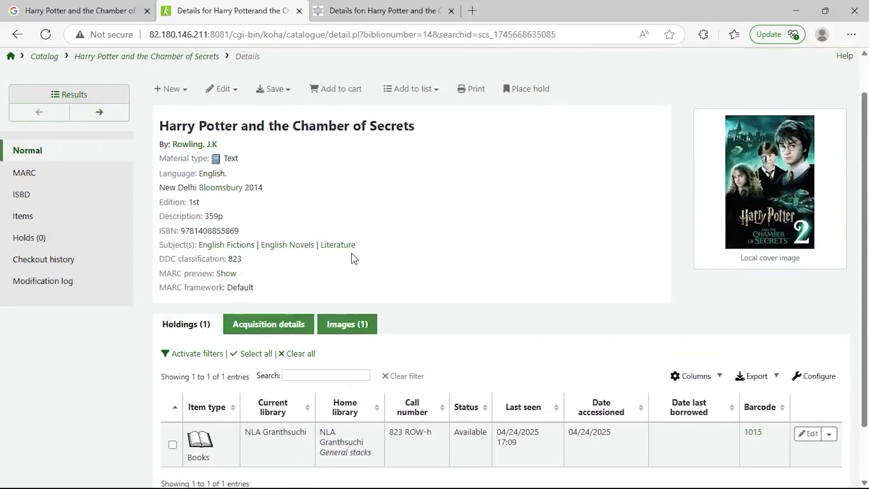
pyautogui.scroll(1, 354, 258)
# Return to the book's OPAC page and review its cover and available copy
pyautogui.click(367, 11)
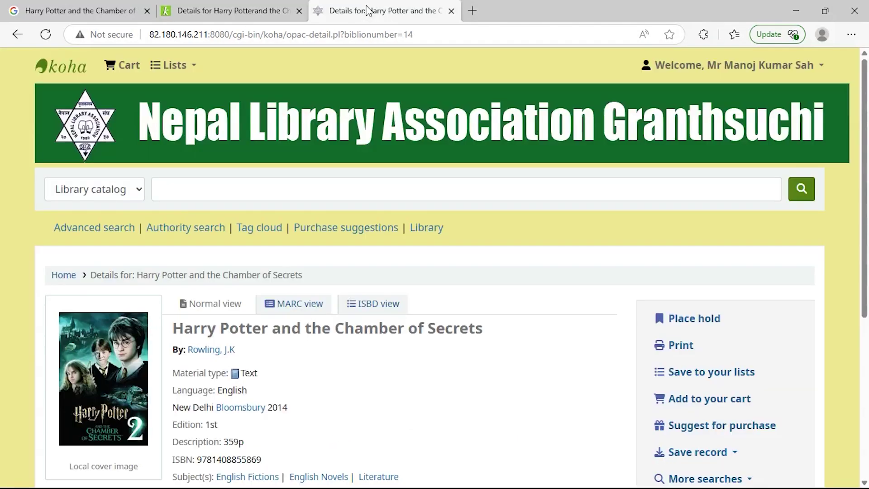
pyautogui.scroll(-4, 305, 357)
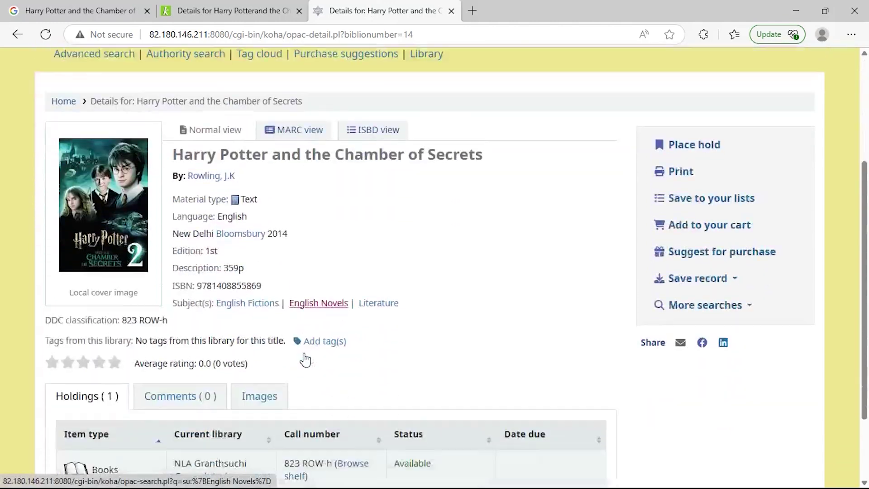
pyautogui.scroll(1, 305, 360)
pyautogui.scroll(-1, 304, 351)
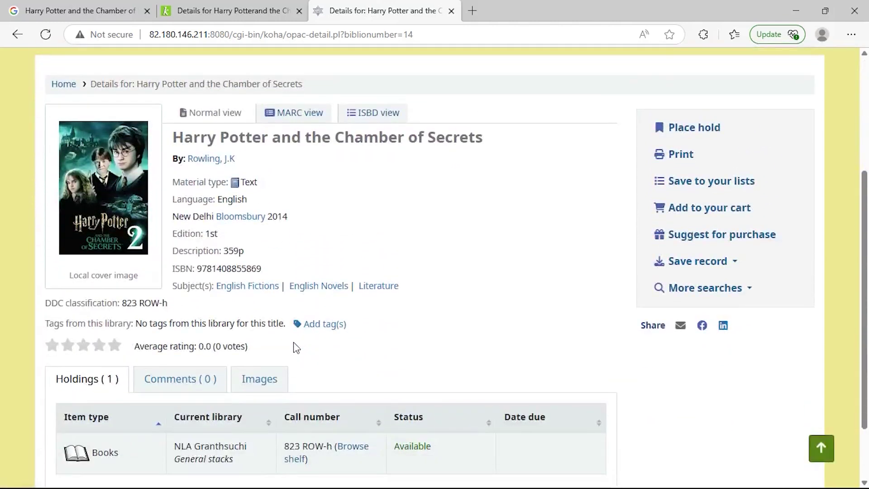
pyautogui.scroll(4, 297, 348)
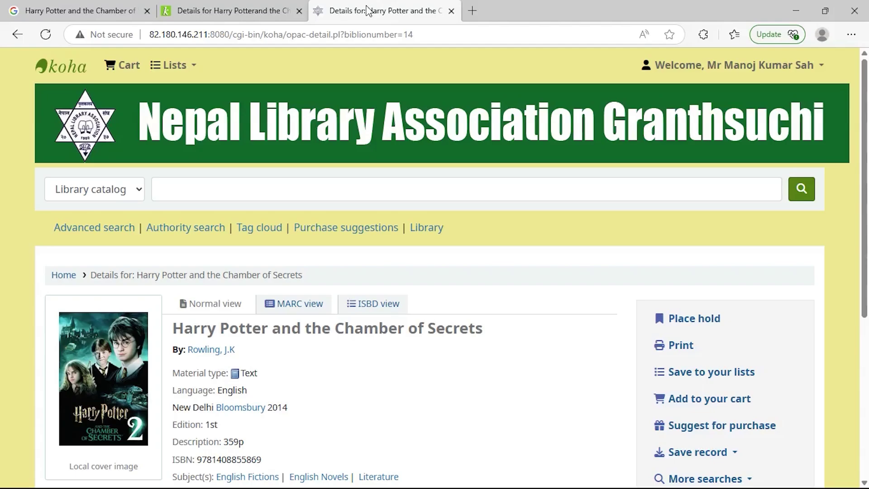